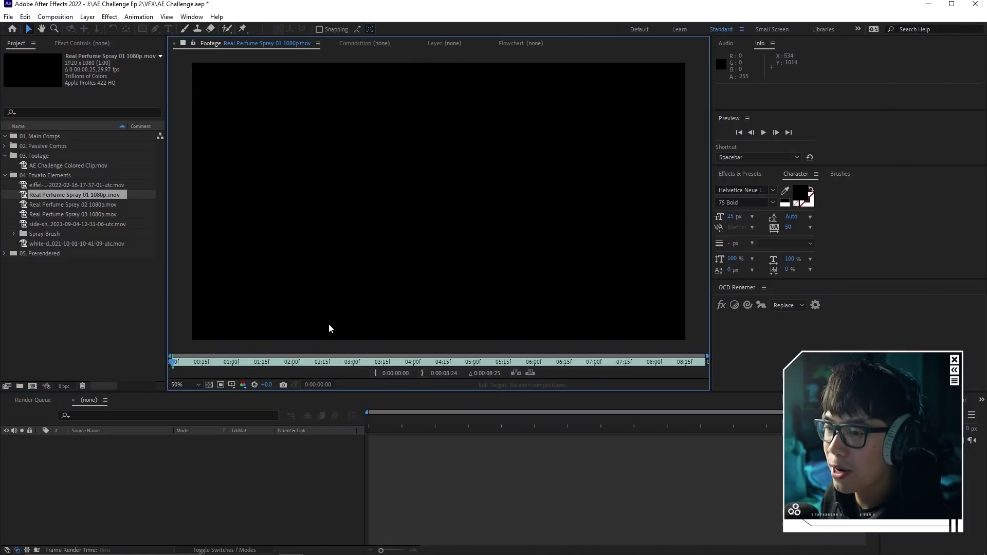
Preview the Real Perfume Spray 01 footage and the side-shot spray blast footage by scrubbing through each clip.
mouse_move(344, 365)
left_mouse_down()
mouse_move(247, 362)
mouse_move(313, 362)
left_mouse_up()
left_click(88, 206)
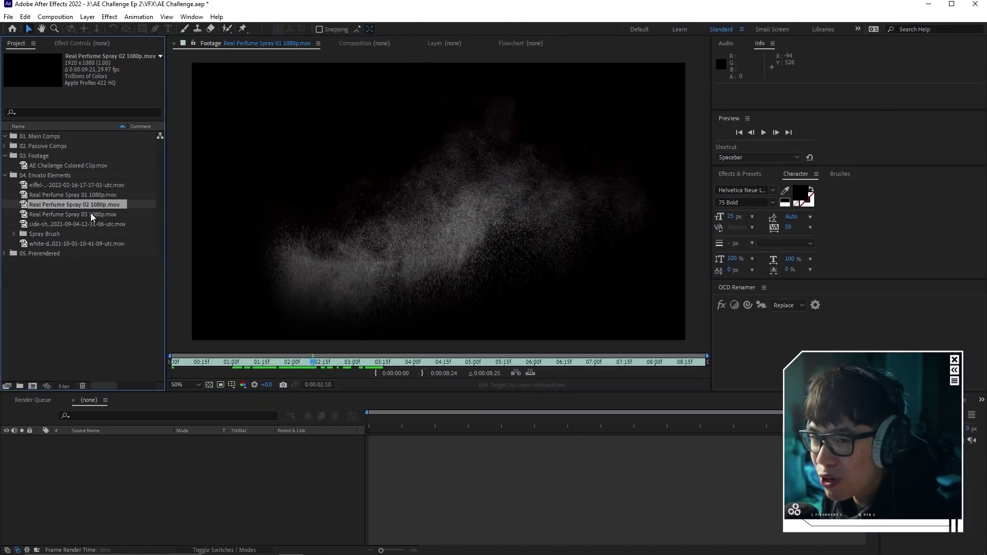
double_click(95, 224)
key("comma")
mouse_move(323, 363)
left_mouse_down()
mouse_move(284, 364)
mouse_move(469, 365)
left_mouse_up()
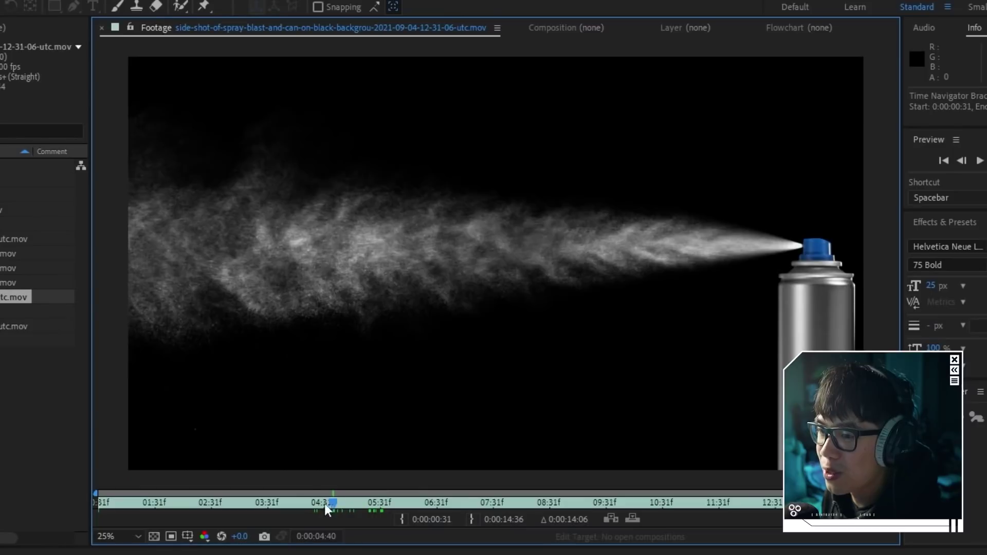
left_click_drag(542, 504, 544, 504)
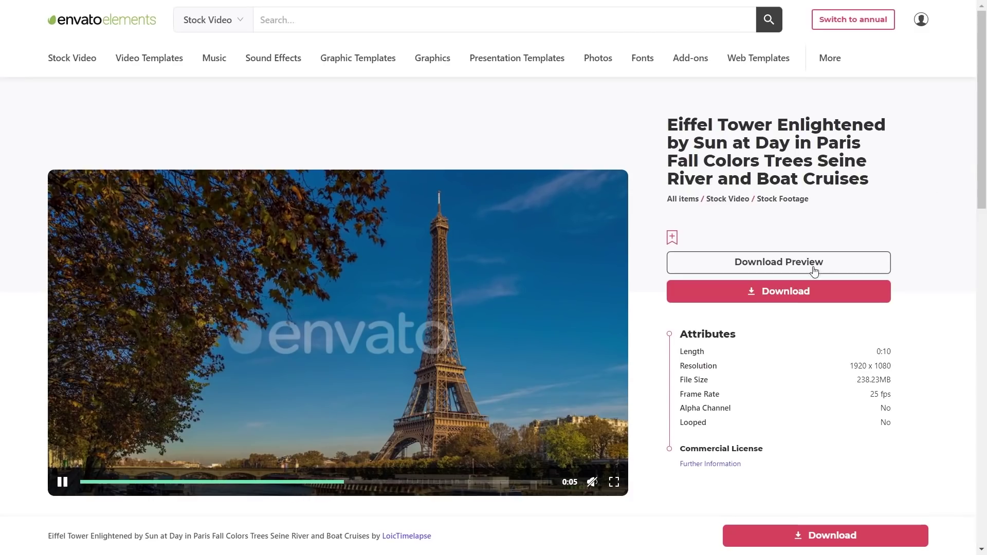
Switch to Envato Elements and download the Eiffel Tower Enlightened by Sun stock video.
left_click(749, 301)
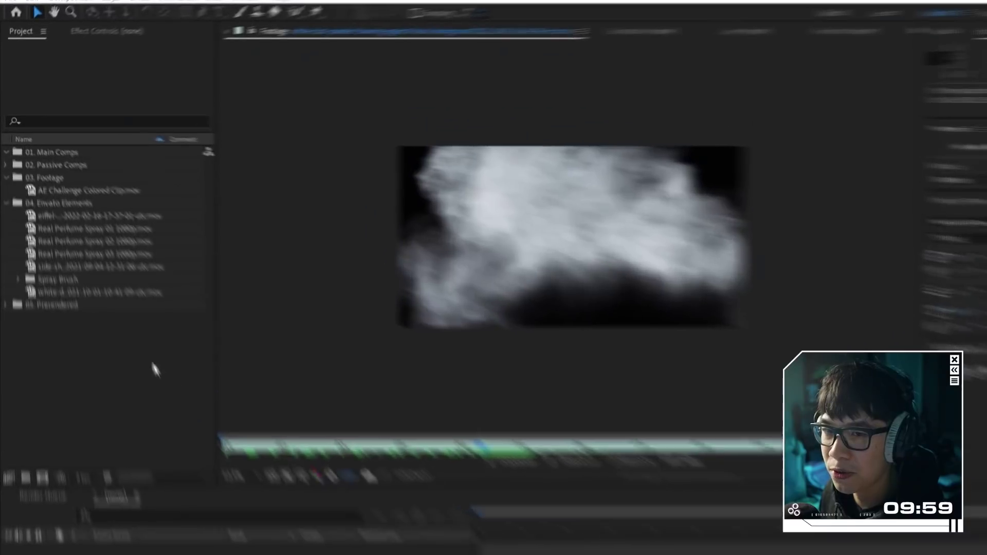
Create a composition from the AE Challenge Colored Clip.mov footage.
left_click(68, 163)
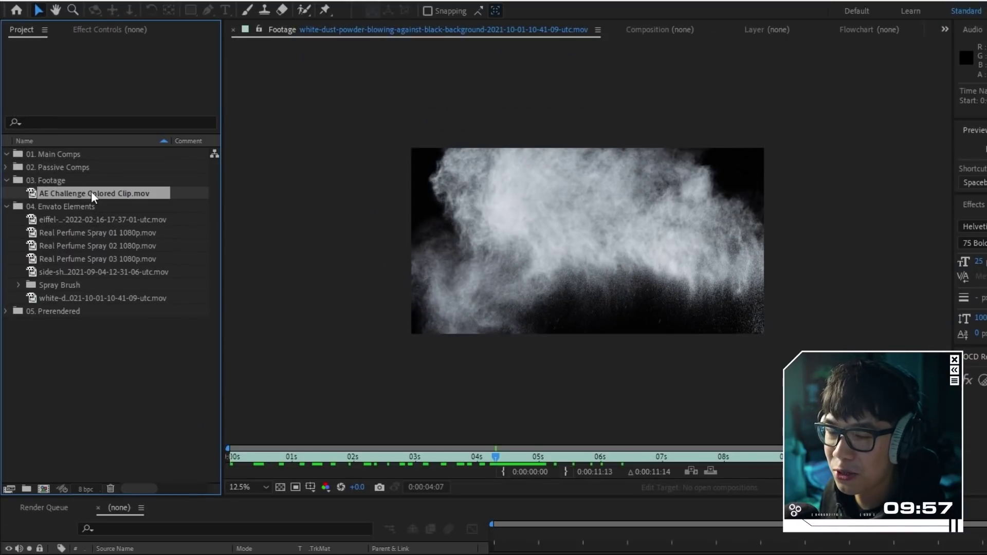
left_click_drag(91, 192, 113, 437)
left_click_drag(58, 485, 44, 489)
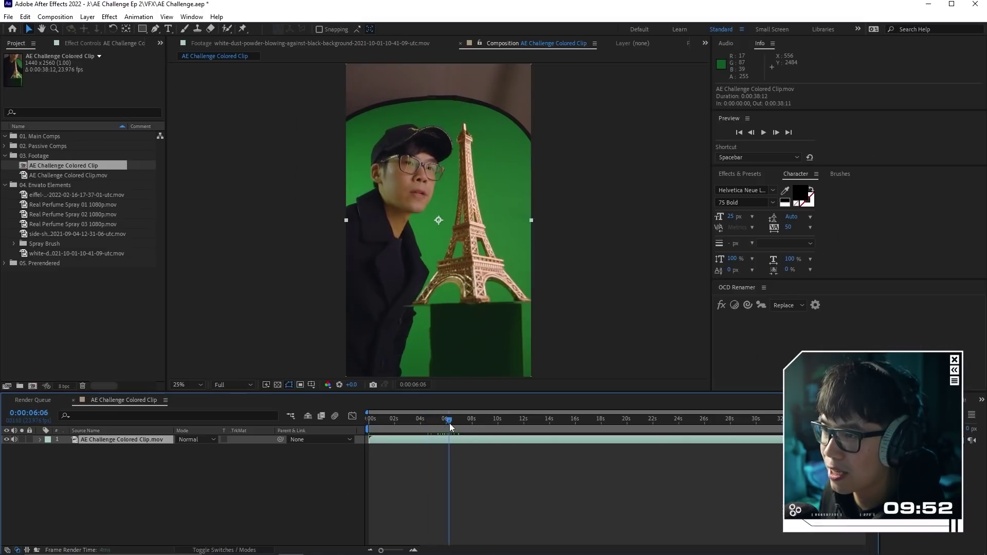
Apply the Keylight, Key Cleaner and Spill Suppressor preset to the clip, sample the green screen as Screen Colour, and display the transparency grid.
key("ctrl+space")
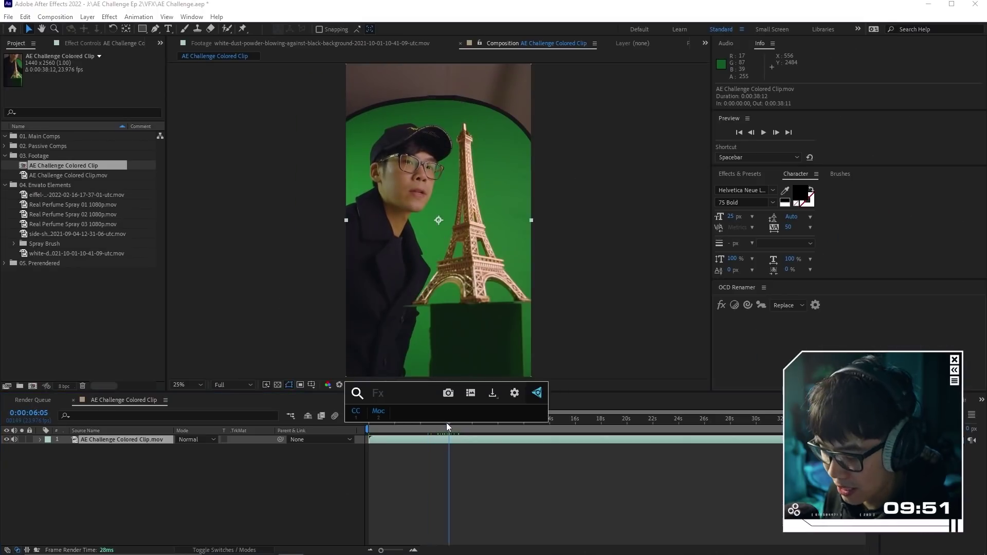
type("keylight")
key("Return")
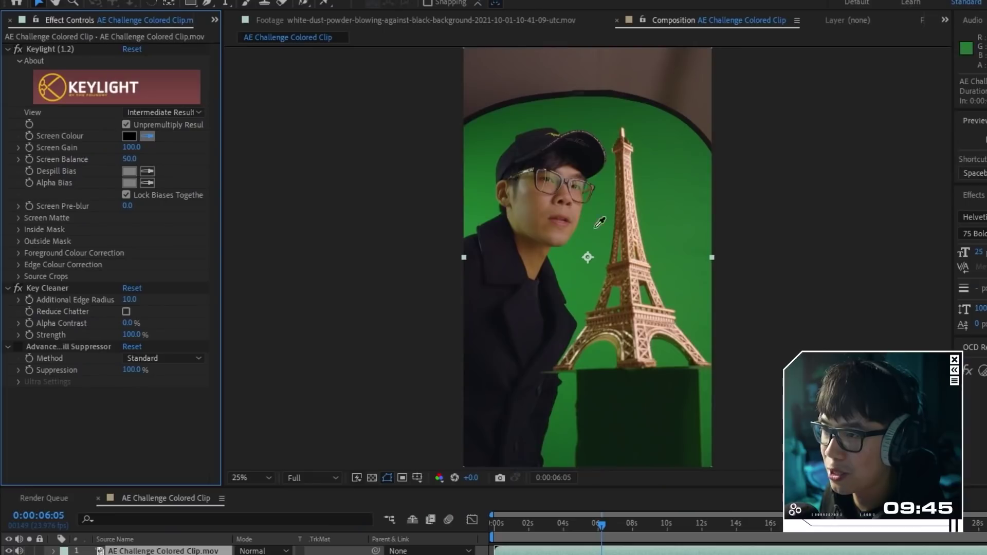
left_click(538, 454)
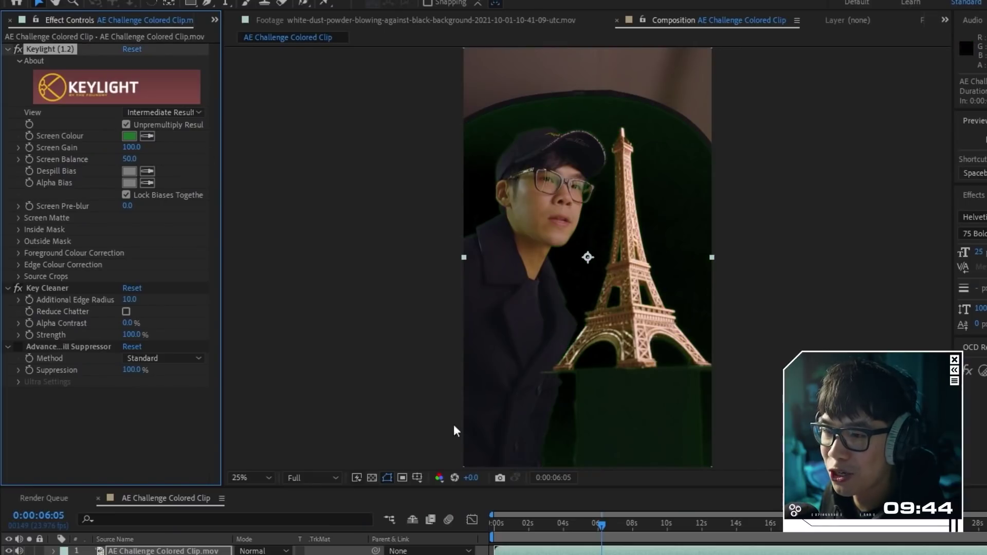
left_click(374, 476)
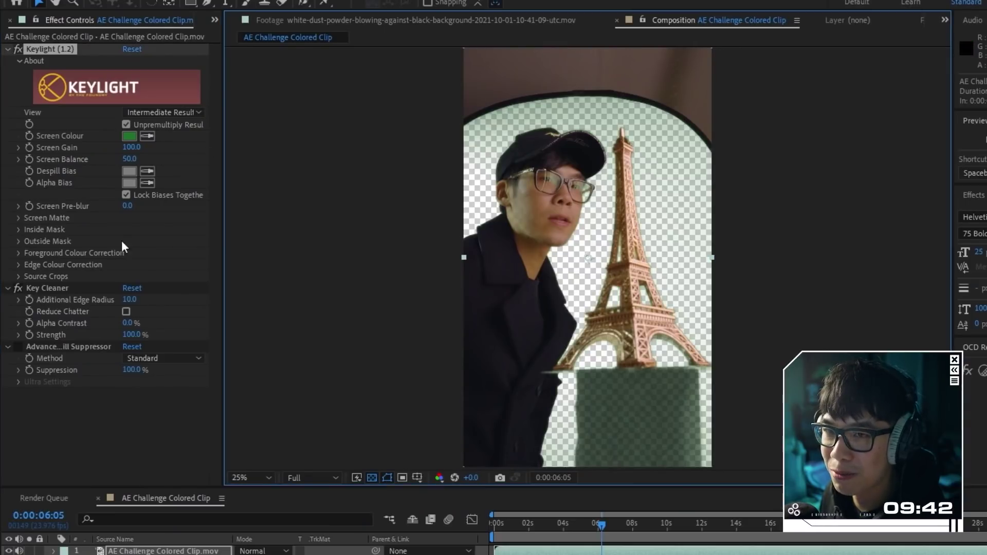
Set Keylight's Screen Gain to 80 and fine-tune the value.
type("80")
key("Return")
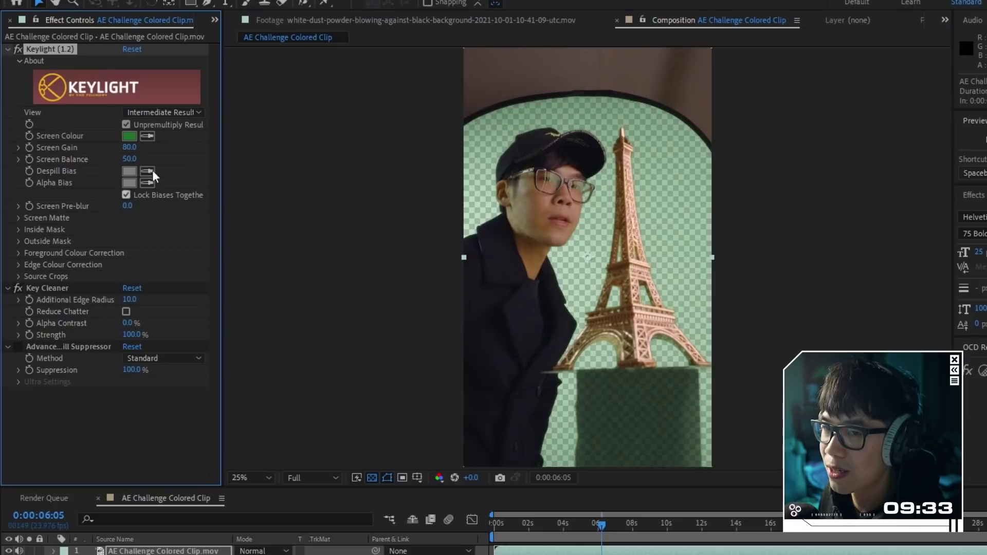
left_click_drag(142, 151, 132, 150)
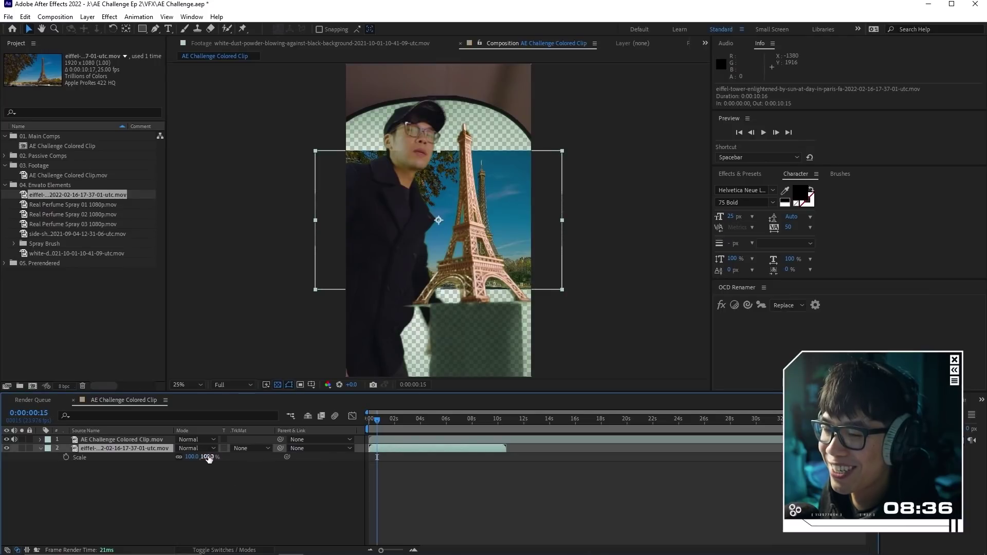
Scale the Eiffel Tower background footage to 181% and shift it left within the frame, with the foreground clip hidden.
left_click_drag(208, 458, 234, 458)
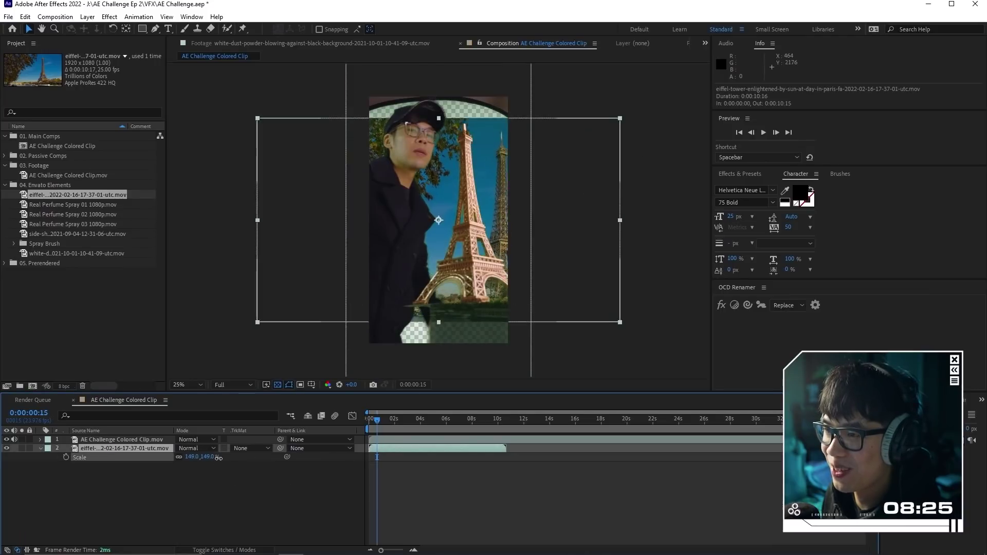
left_click(6, 440)
left_click_drag(199, 456, 213, 456)
left_click_drag(563, 267, 515, 267)
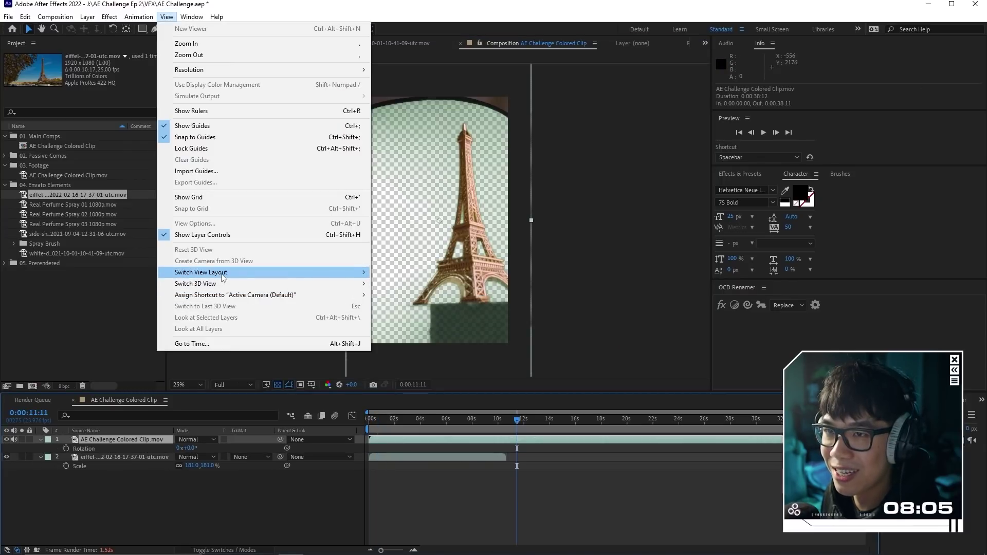
Show the Effects & Presets panel and the effect controls of AE Challenge Colored Clip.mov.
mouse_move(205, 16)
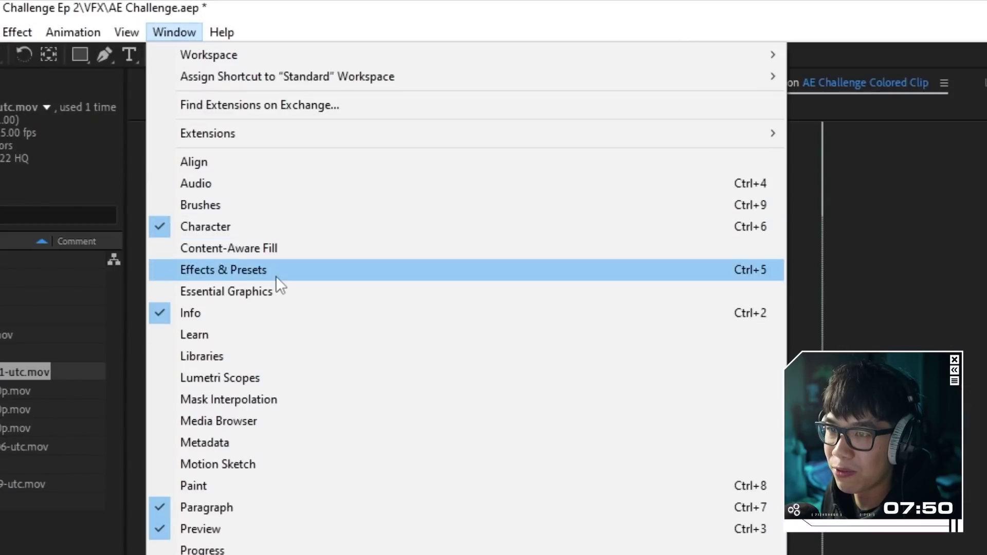
left_click(275, 276)
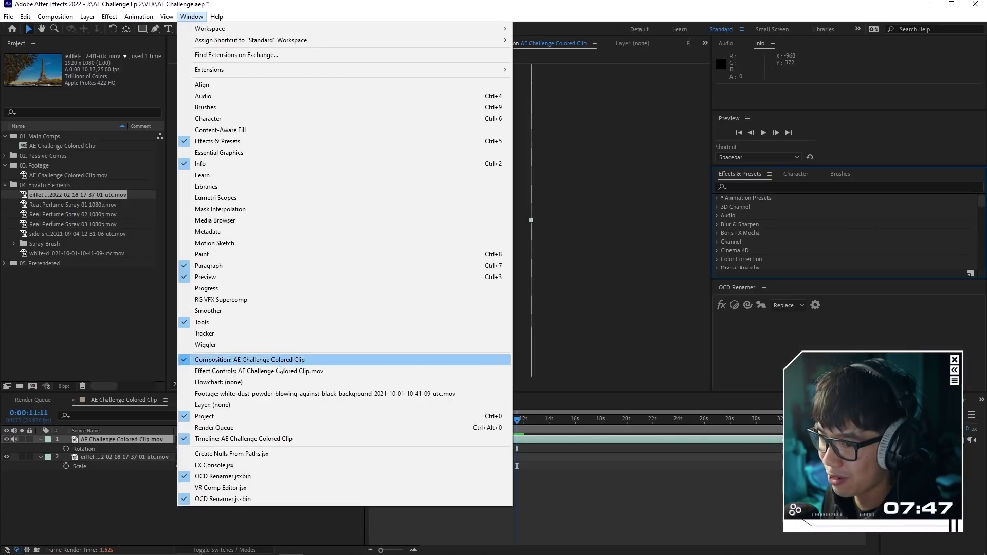
left_click(239, 371)
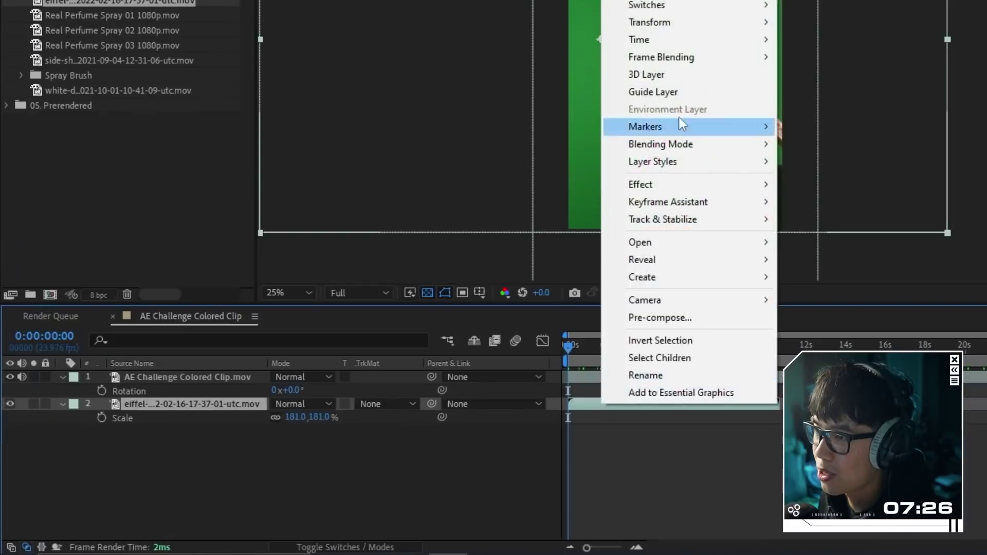
Freeze the Eiffel Tower footage at 0:00:00:00 and extend it to the foreground clip's end, hiding the clip to reveal it.
mouse_move(765, 63)
left_click(544, 239)
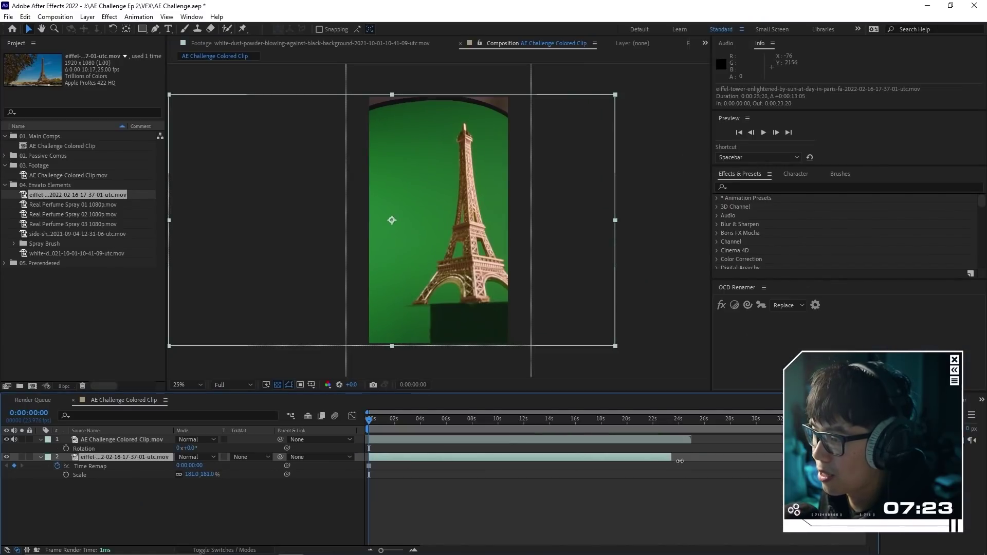
left_click_drag(680, 461, 692, 462)
left_click(6, 440)
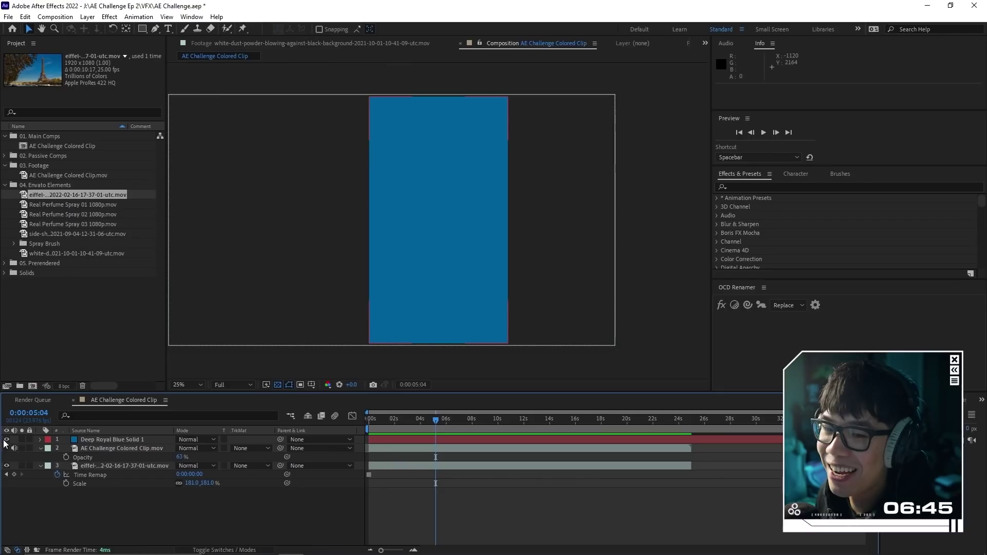
Hide the Deep Royal Blue solid and start a Pen mask on it along the tree line beneath the Eiffel Tower.
left_click(6, 440)
left_click(123, 441)
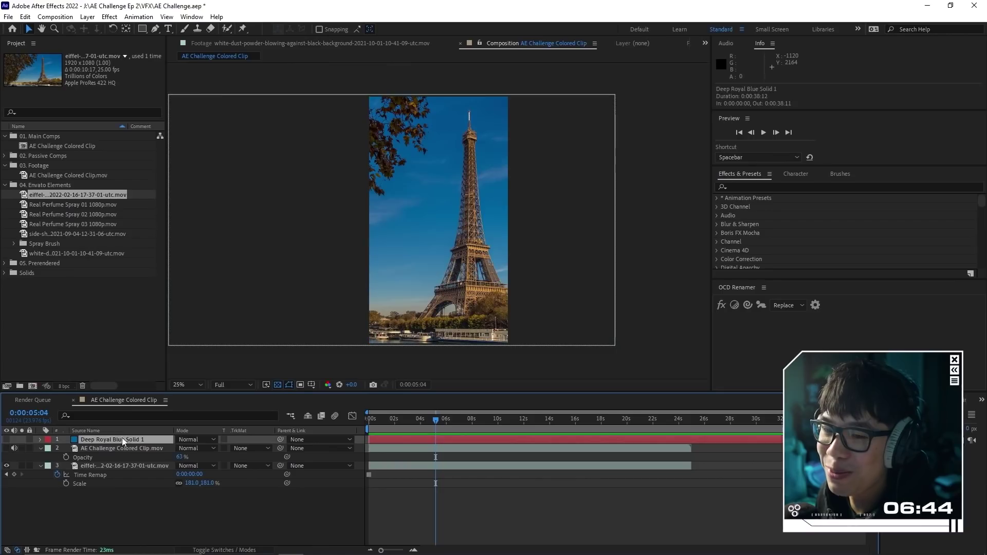
left_click(154, 30)
scroll(462, 288, "up", 2)
left_click_drag(418, 337, 430, 338)
left_click_drag(469, 338, 472, 334)
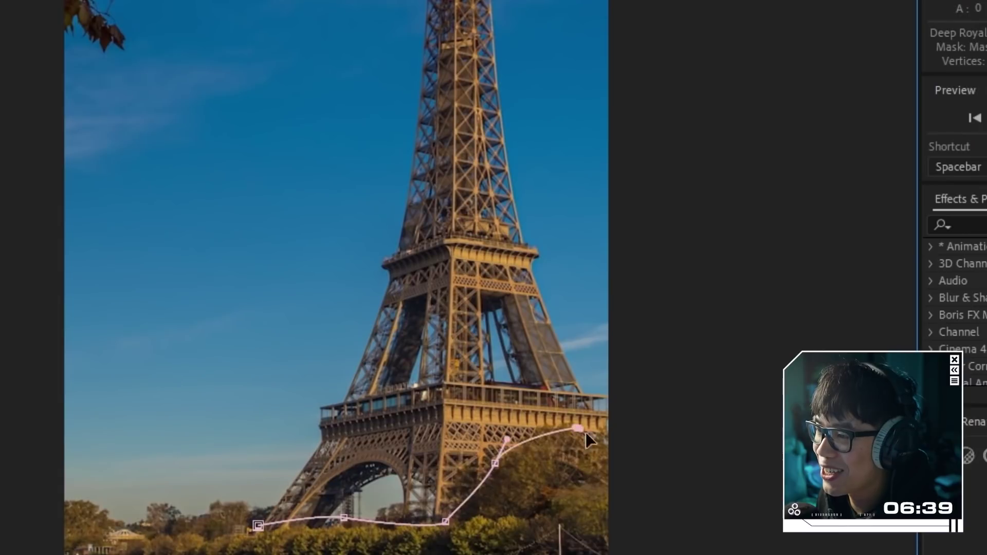
Trace the solid's mask up the tower's right side, over its tip and down its left side, and close the path.
scroll(534, 383, "up", 4)
left_click_drag(518, 163, 521, 261)
left_click_drag(506, 123, 501, 97)
left_click_drag(499, 94, 495, 139)
left_click_drag(452, 31, 445, 33)
left_click(409, 172)
left_click_drag(409, 222, 429, 101)
left_click_drag(397, 391, 418, 265)
left_click_drag(417, 273, 413, 290)
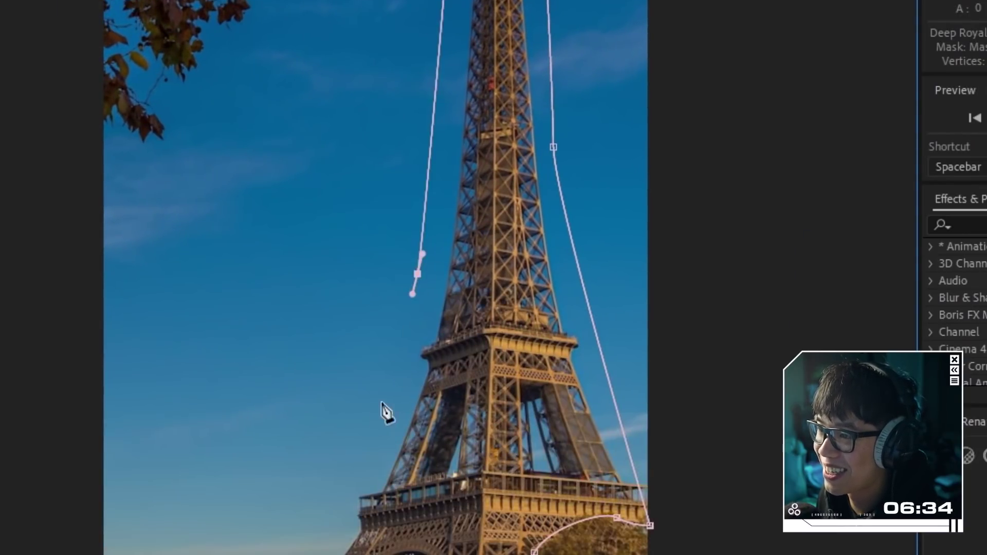
left_click_drag(388, 414, 404, 282)
left_click_drag(387, 292, 383, 300)
left_click_drag(344, 363, 343, 368)
left_click_drag(309, 433, 312, 443)
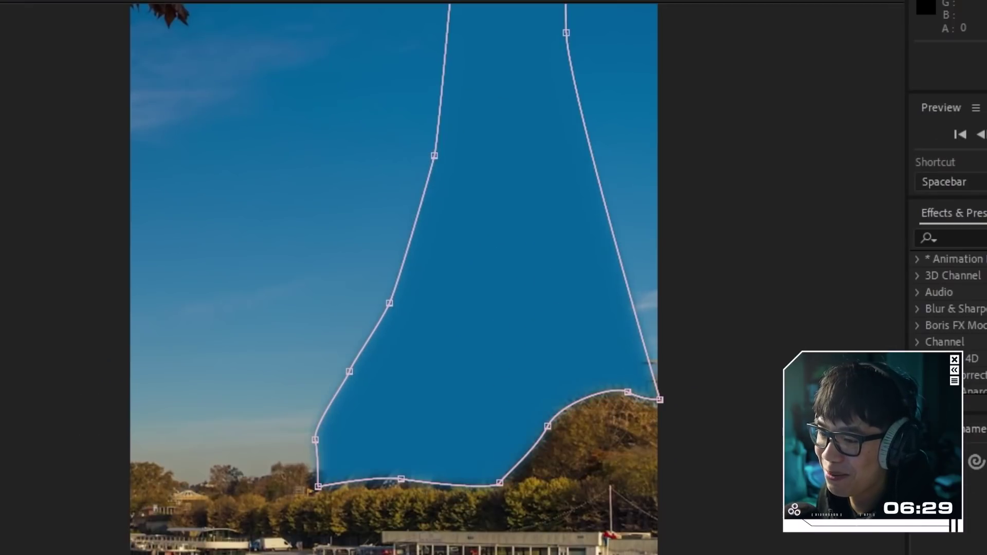
scroll(526, 206, "down", 3)
scroll(529, 266, "up", 2)
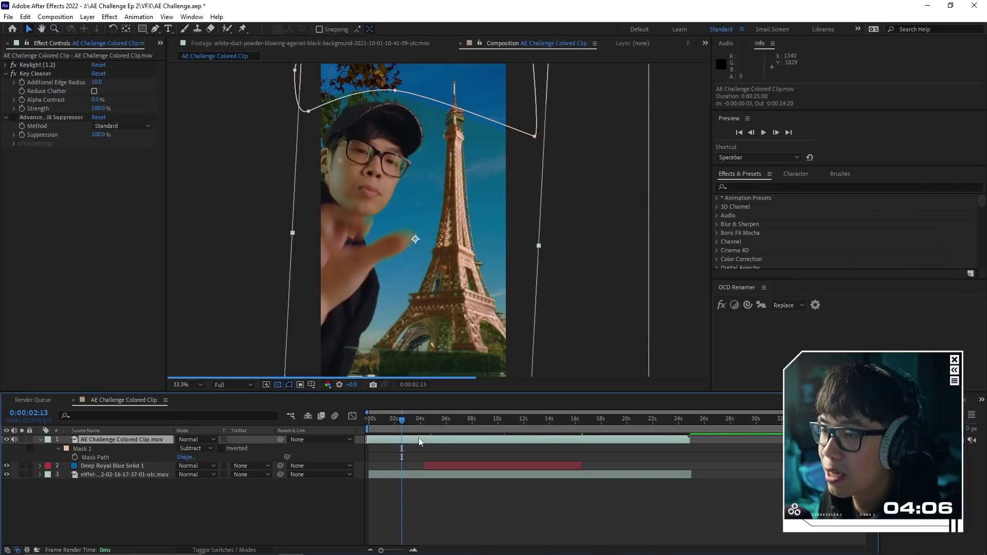
Keyframe Mask 2's Mask Opacity on the foreground clip to 100% at 0:00:16:09.
scroll(438, 221, "down", 2)
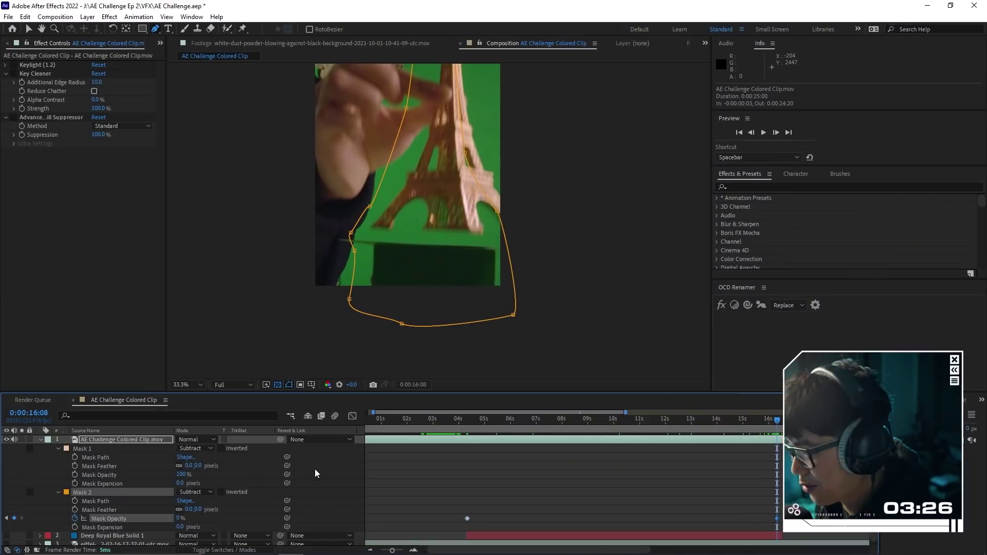
key("Page_Down")
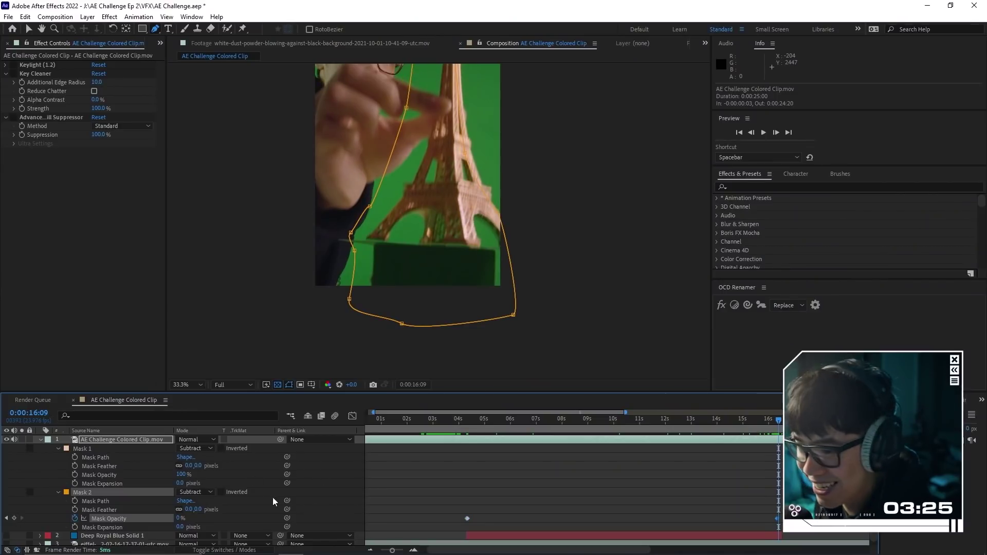
left_click(180, 518)
type("100")
key("Return")
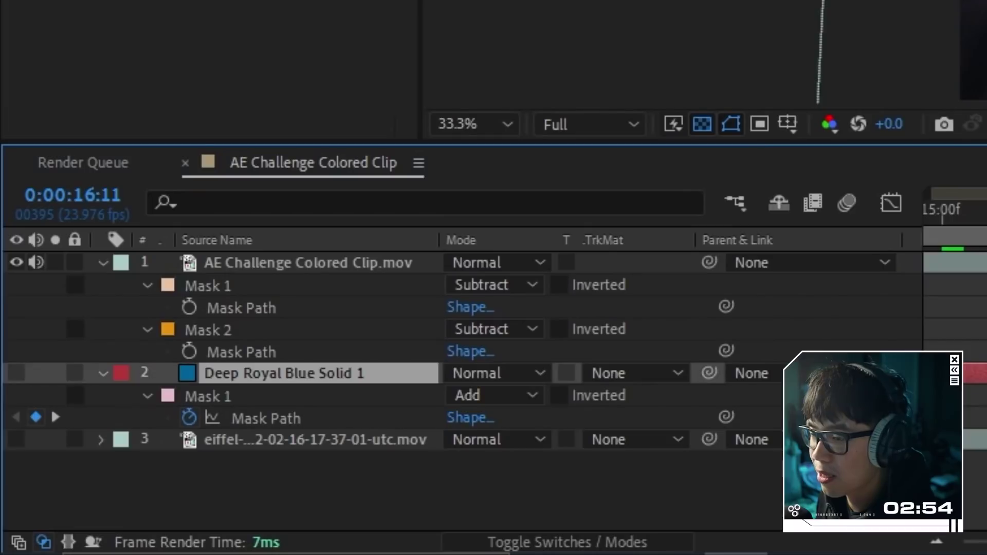
Start keyframing Mask 2's Mask Path on the AE Challenge Colored Clip layer at 0:00:16:11 and advance one frame.
left_click(158, 404)
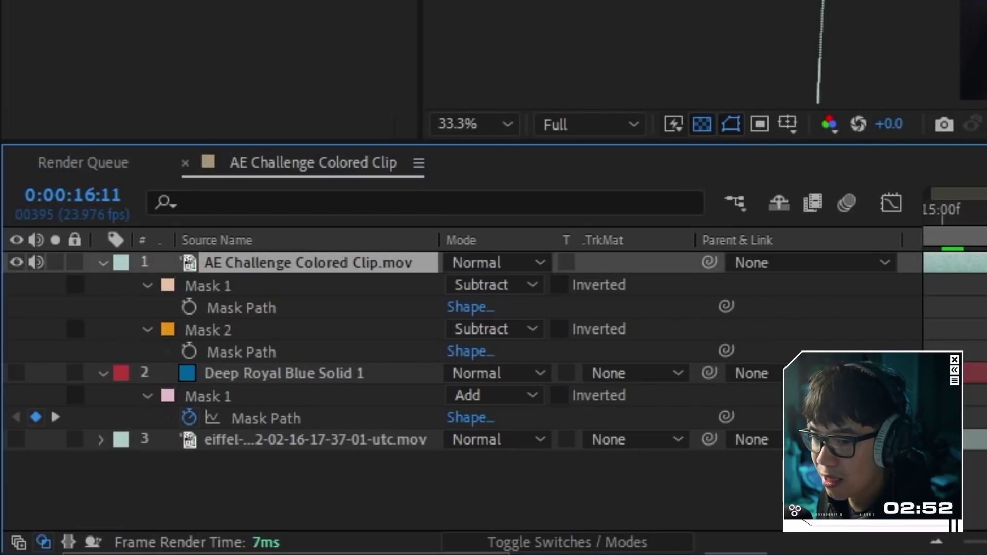
left_click(189, 352)
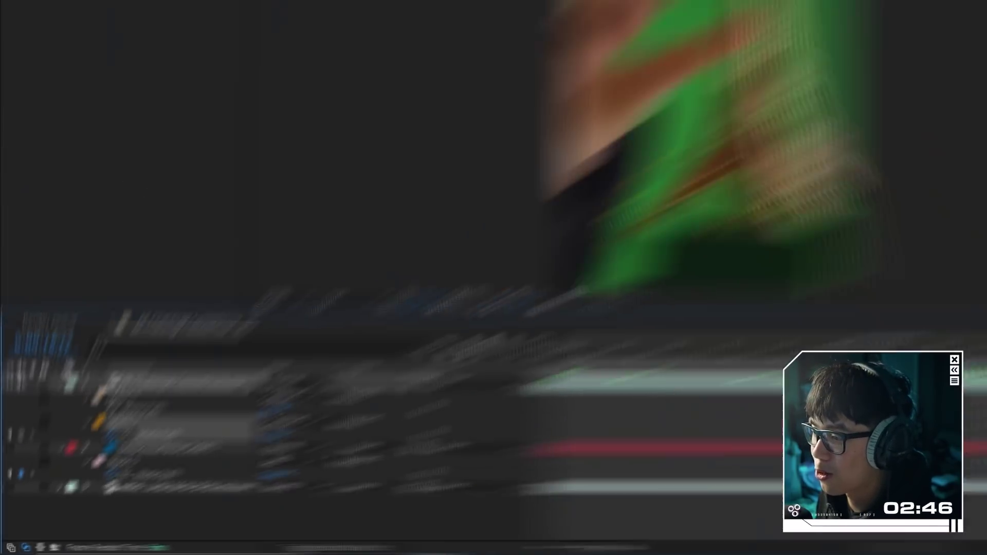
key("Page_Down")
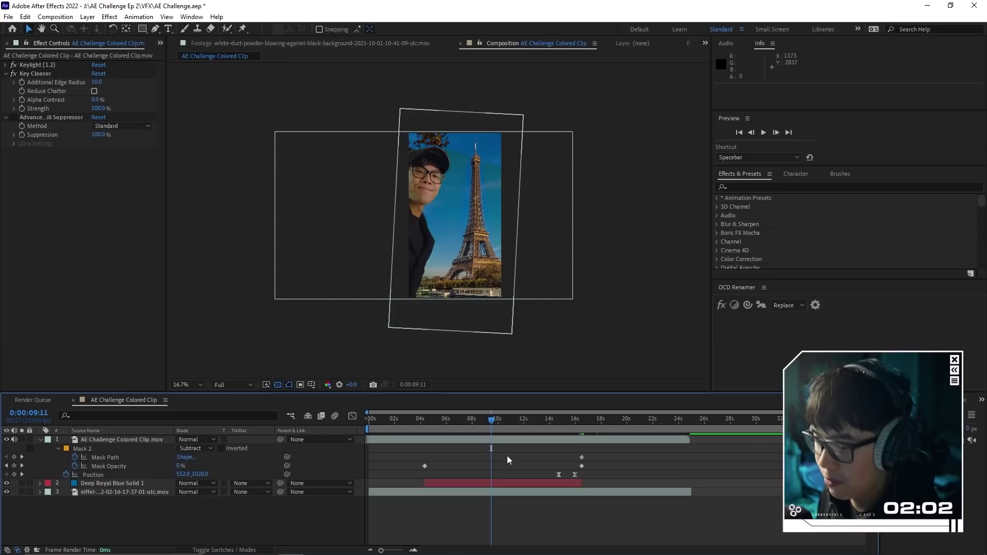
Collapse the expanded properties of all layers and move the current time to just past 7 seconds.
key("ctrl+a")
key("u")
left_click(518, 499)
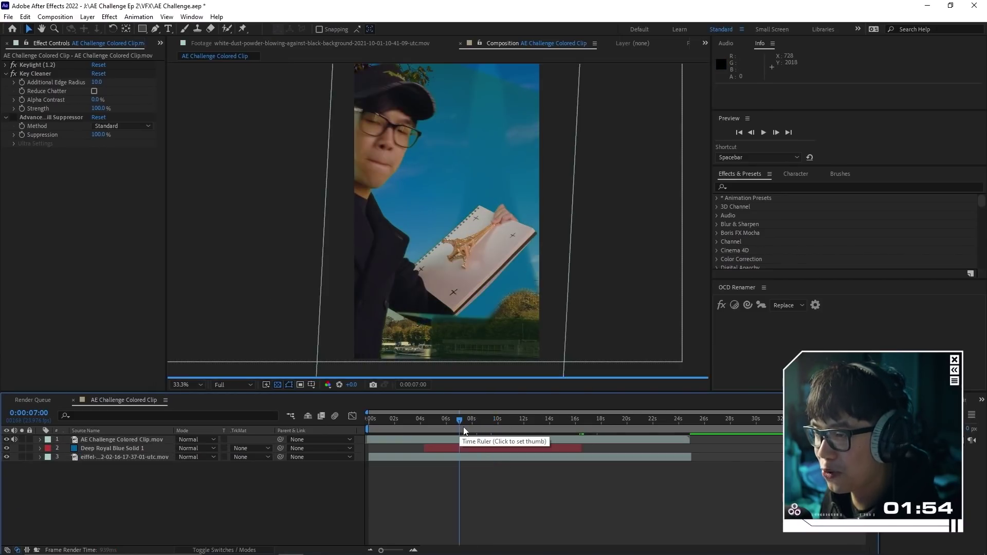
left_click(463, 431)
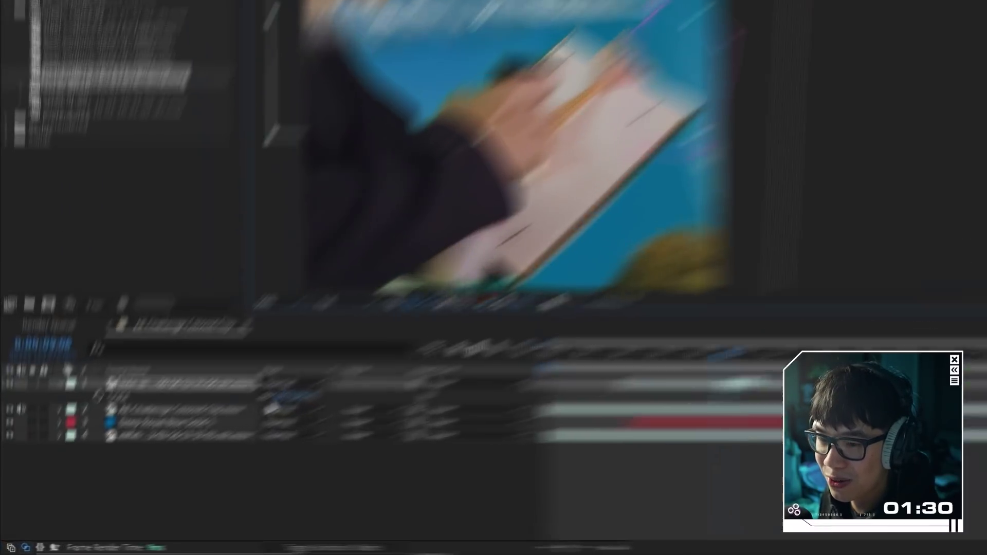
Flip the side-shot spray footage horizontally with a negative Scale value and move it lower over the notebook.
left_click(208, 448)
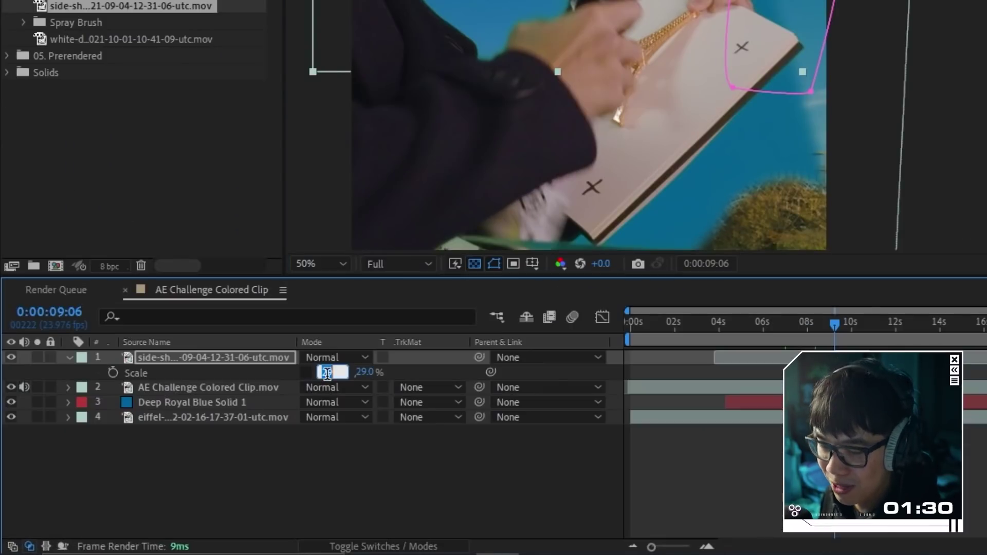
type("-298")
key("Return")
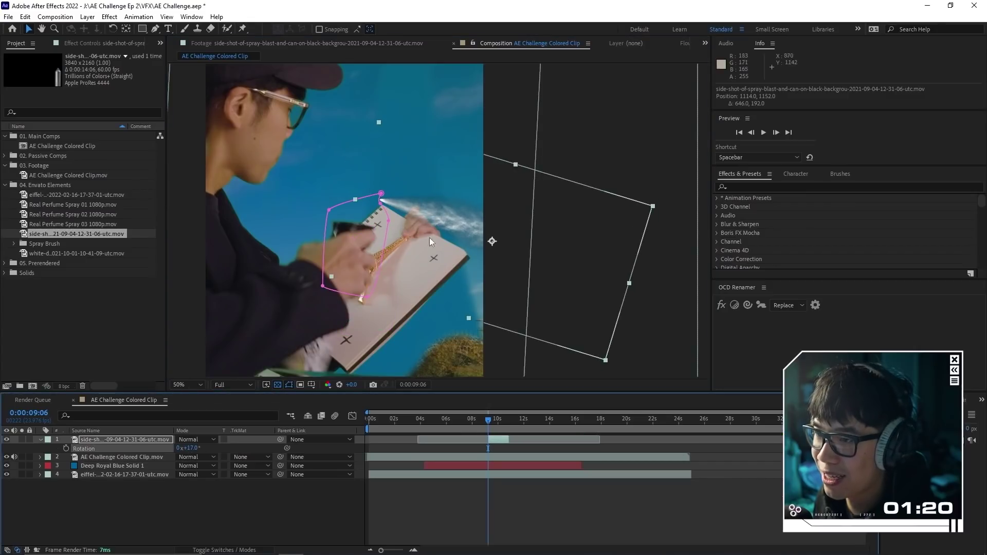
left_click_drag(430, 238, 425, 265)
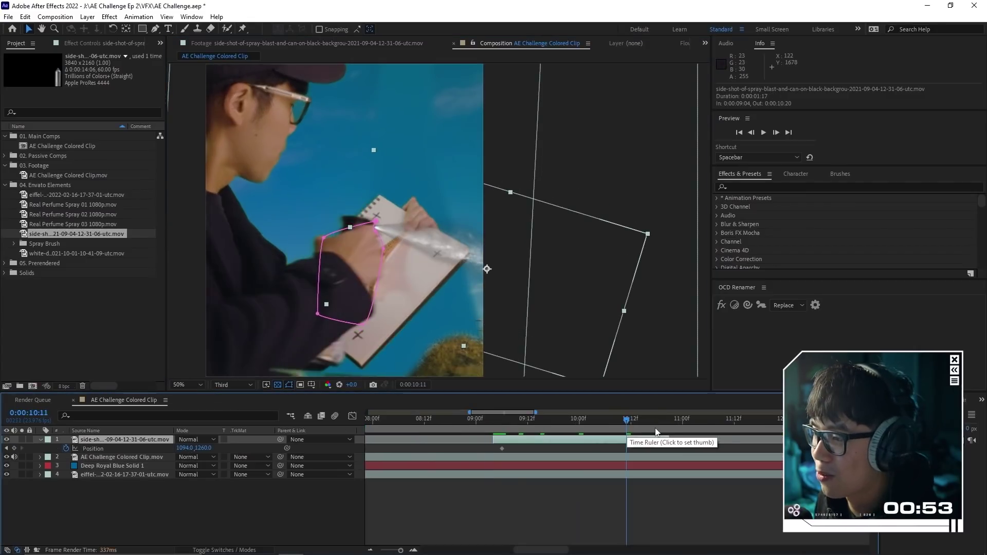
Review the composite from the spray shot at about 0:00:10:16 to the tower shot past 0:00:15:12.
left_click(661, 432)
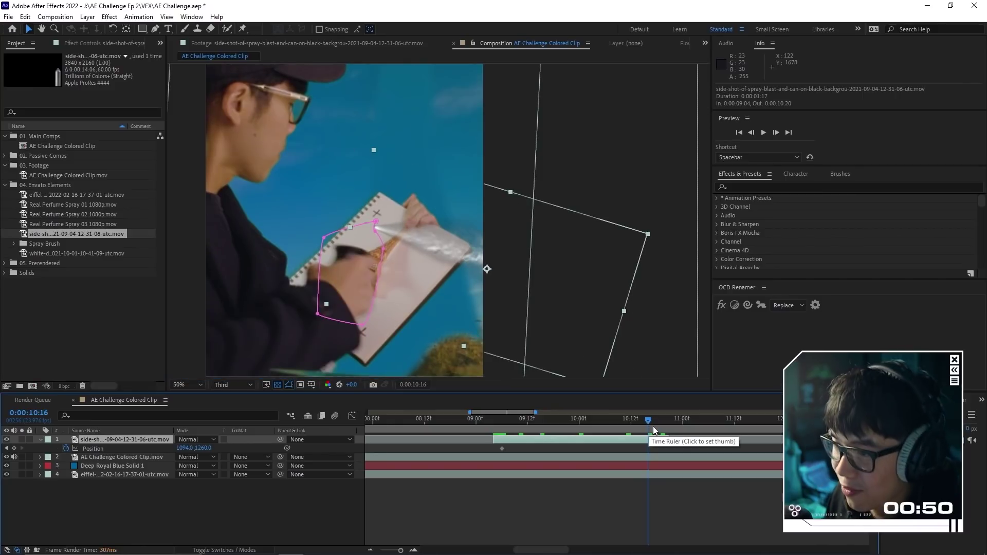
left_click(653, 426)
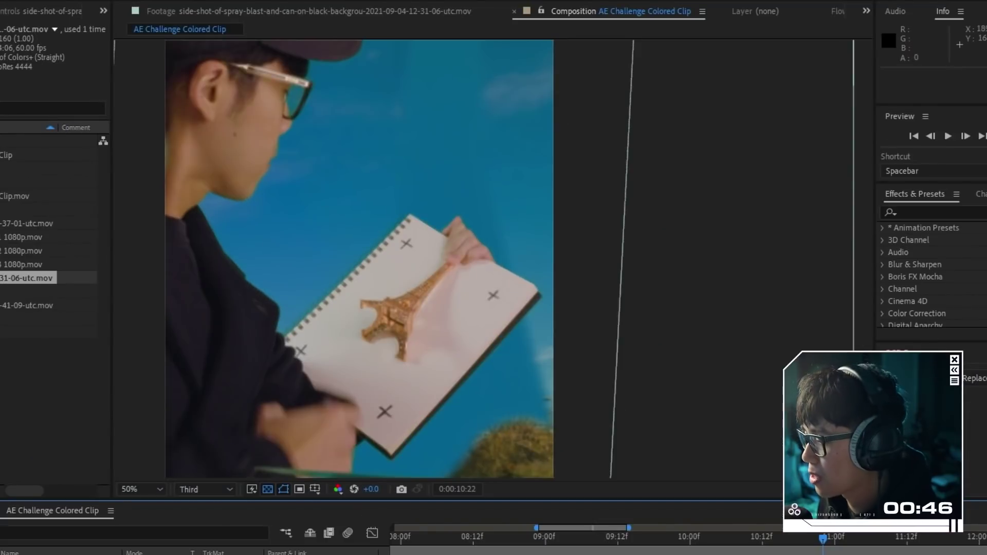
key("minus")
key("minus")
key("minus")
left_click(641, 540)
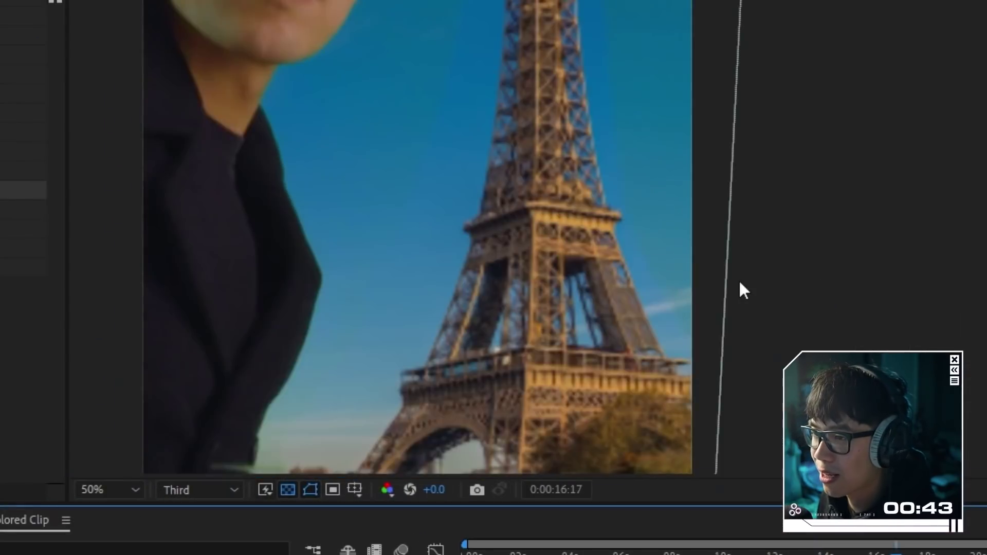
scroll(739, 279, "down", 2)
left_click(542, 430)
left_click(569, 424)
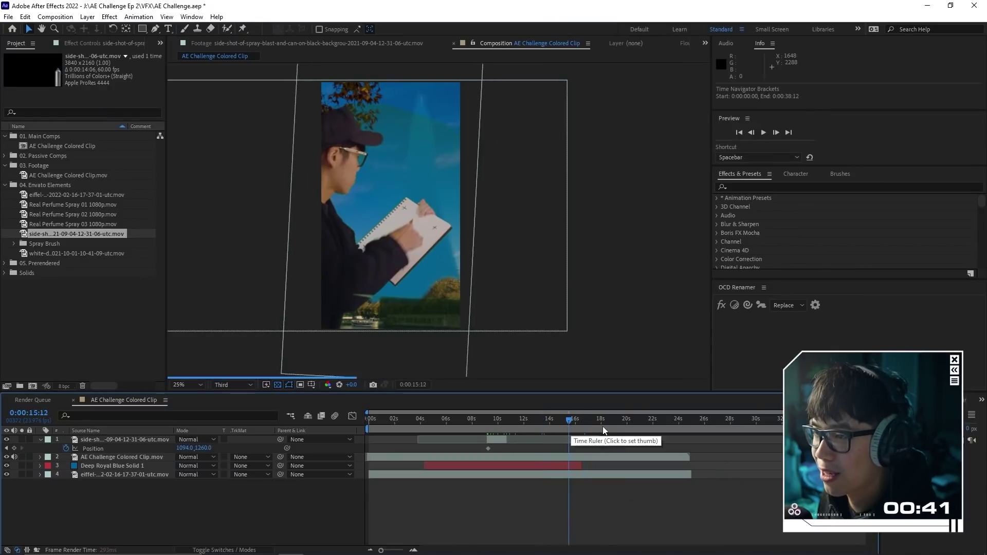
left_click(602, 427)
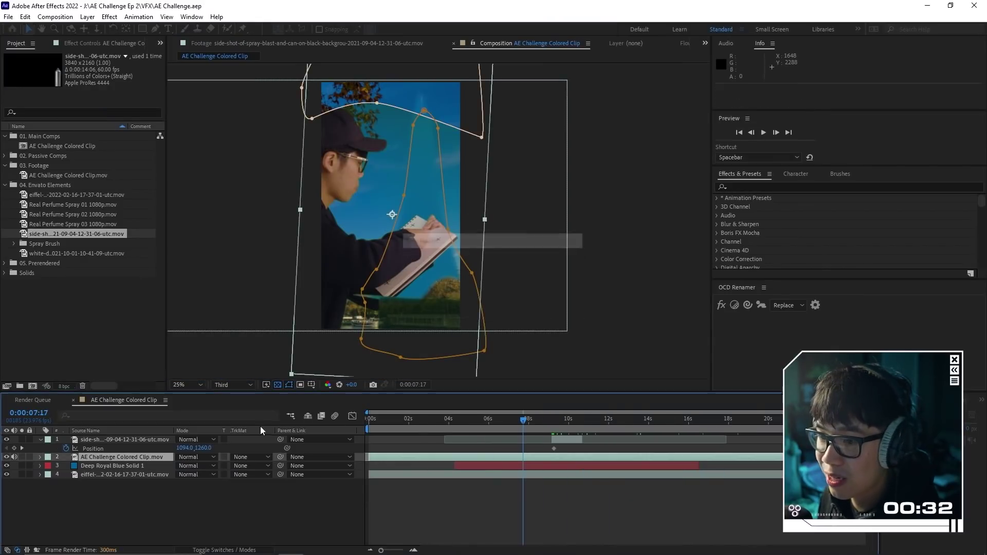
Apply a Curves effect to the AE Challenge Colored Clip layer with the current time at 0:00:02:16.
left_click(421, 424)
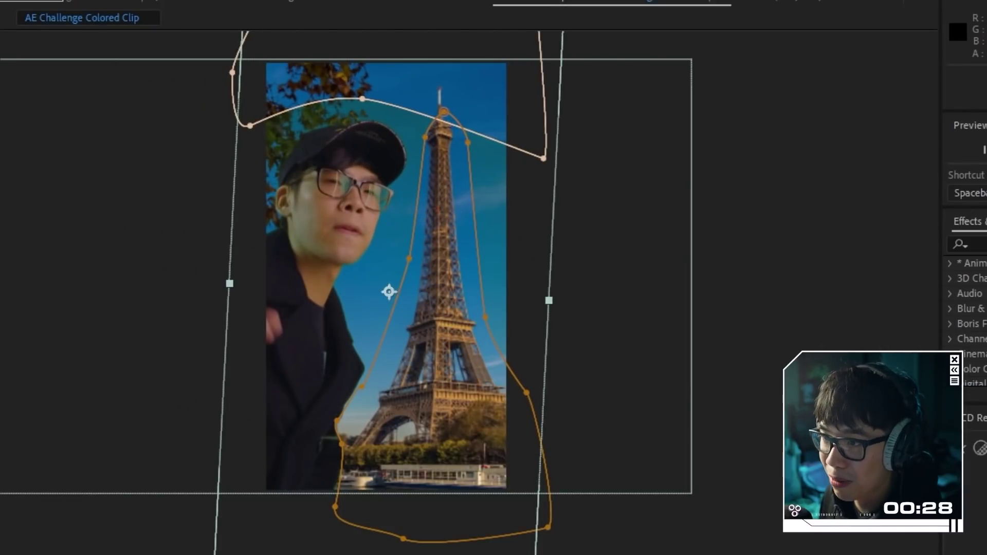
key("ctrl+space")
type("cur")
key("Return")
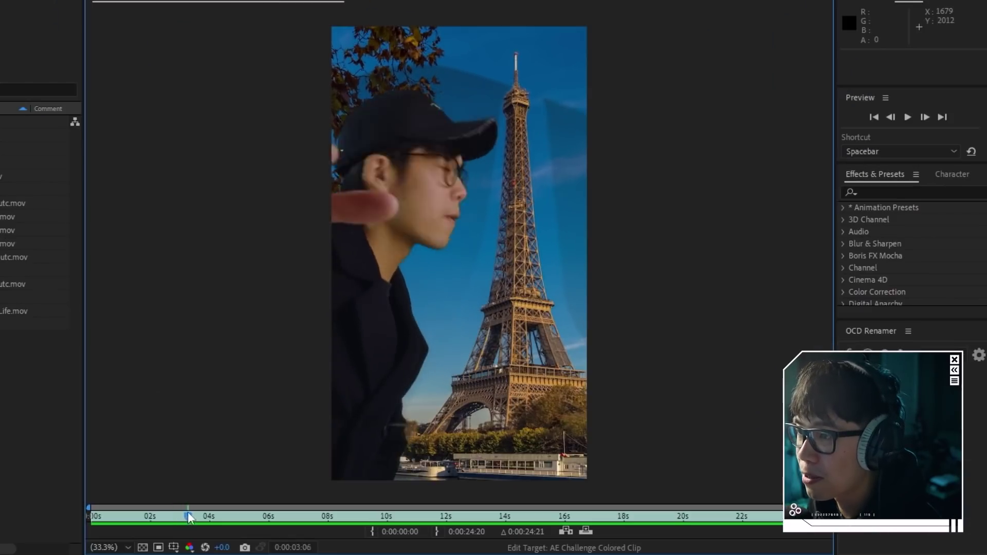
Examine the rendered ten-minute challenge clip for mask edges and sky blending around 3 seconds, 7 seconds and 16 to 17 seconds.
scroll(507, 151, "up", 3)
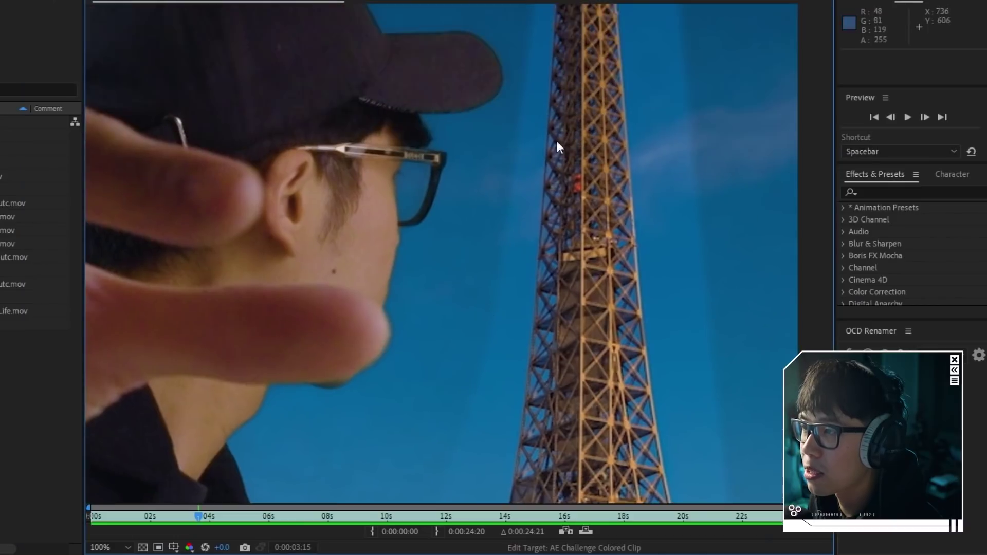
scroll(530, 129, "down", 2)
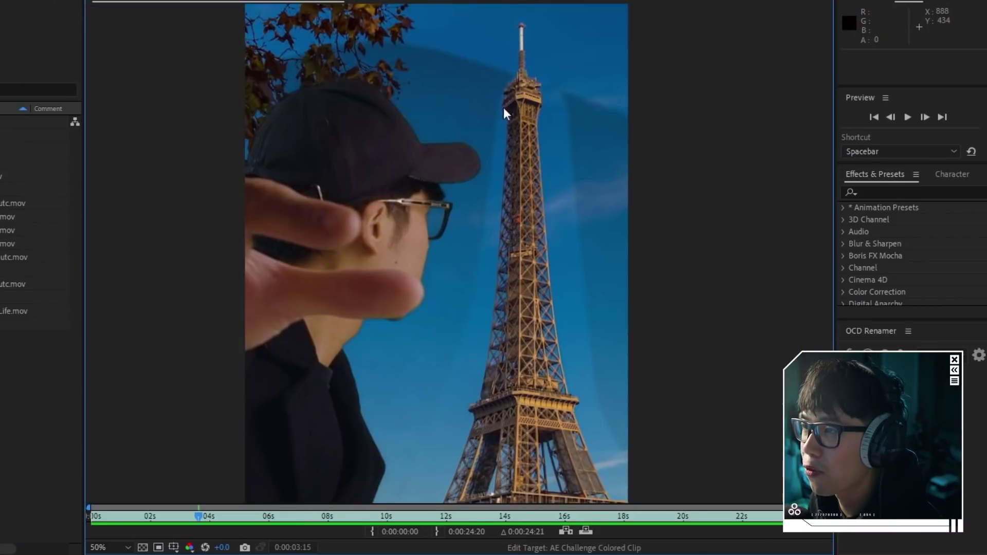
scroll(468, 338, "down", 2)
left_click_drag(205, 514, 224, 516)
scroll(601, 159, "down", 2)
scroll(460, 262, "up", 2)
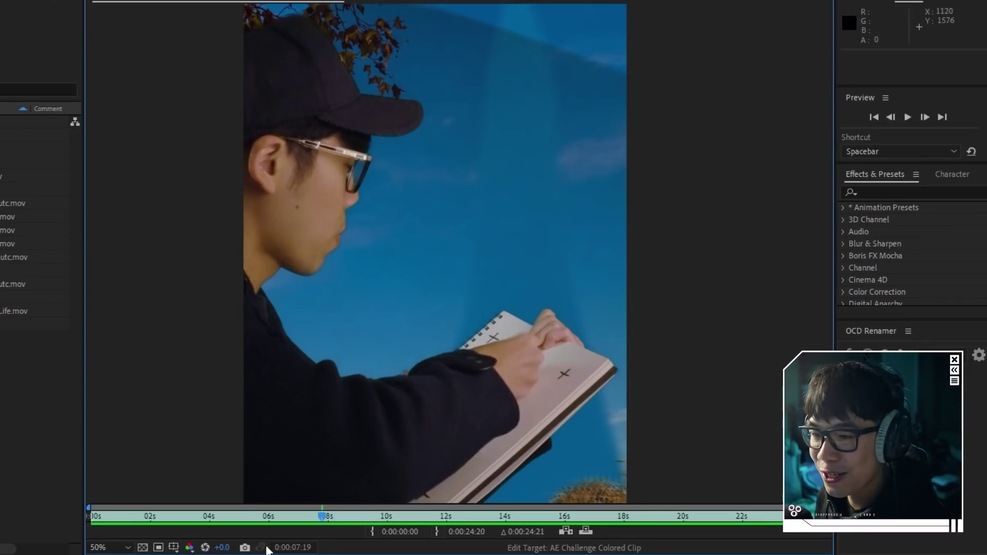
left_click_drag(155, 517, 189, 516)
scroll(501, 205, "down", 2)
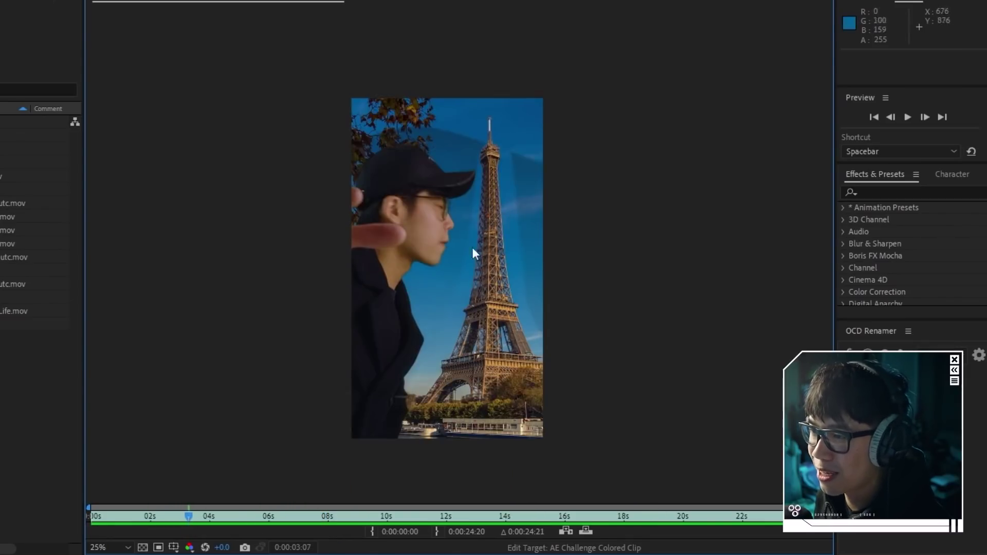
scroll(509, 221, "up", 2)
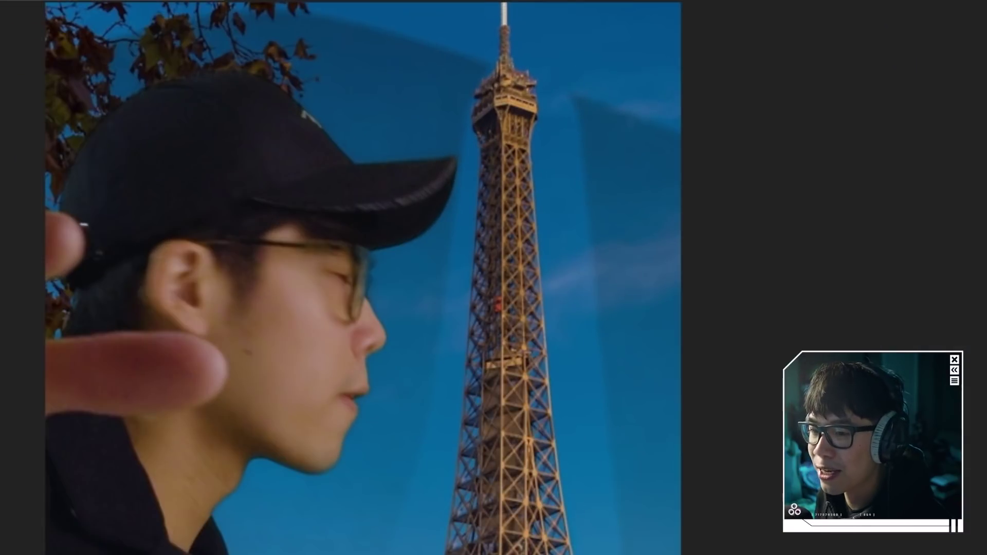
key("space")
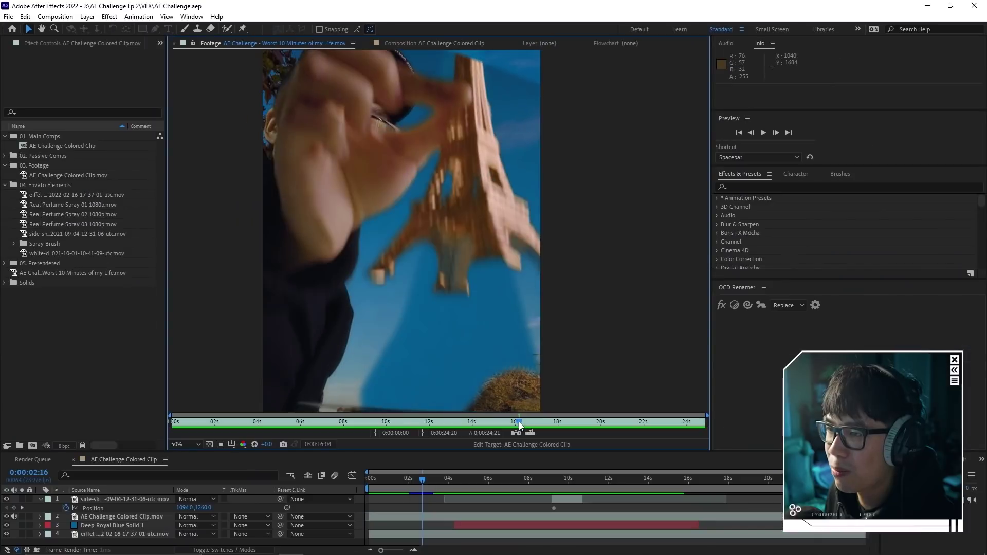
left_click_drag(521, 425, 529, 428)
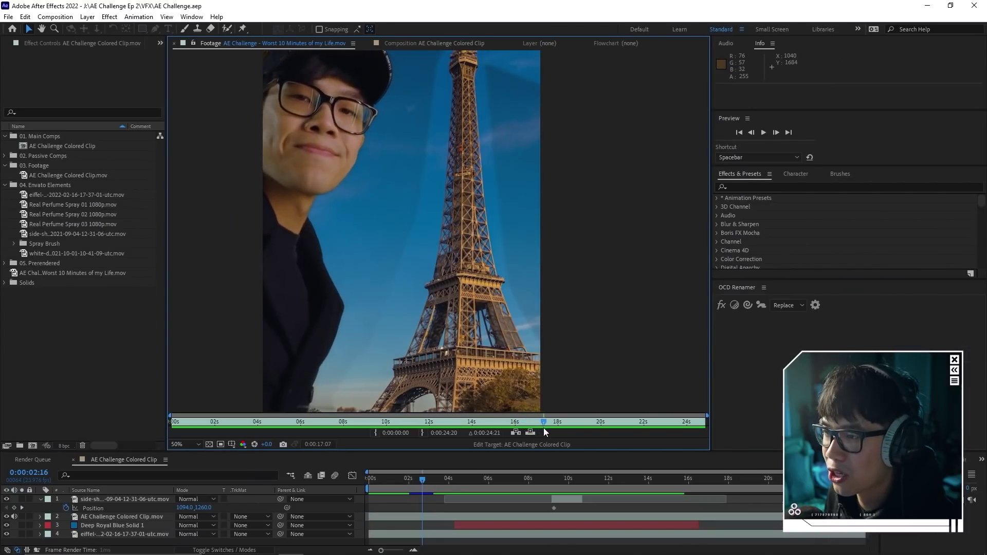
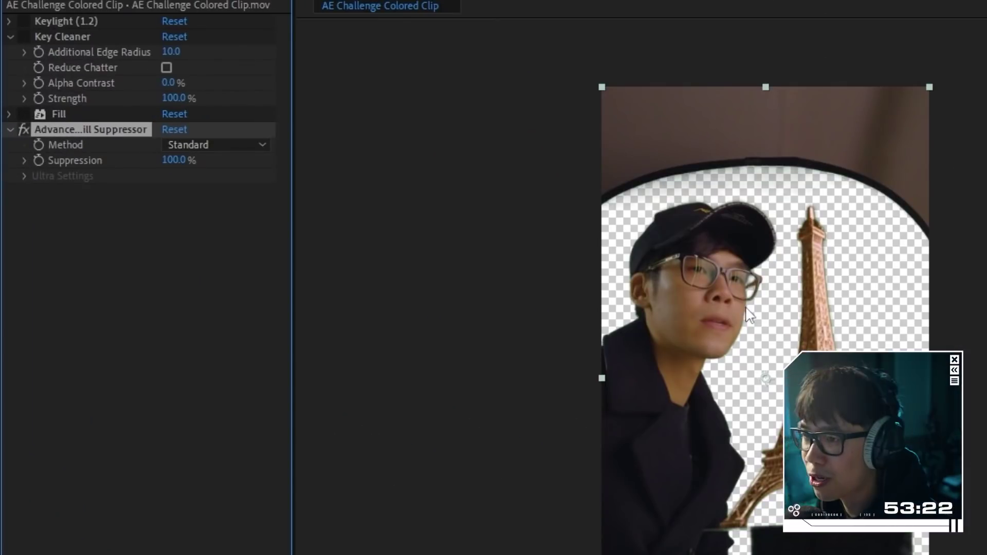
Inspect the edges and skin tones of the keyed subject with Advanced Spill Suppressor set to Standard.
scroll(750, 315, "up", 1)
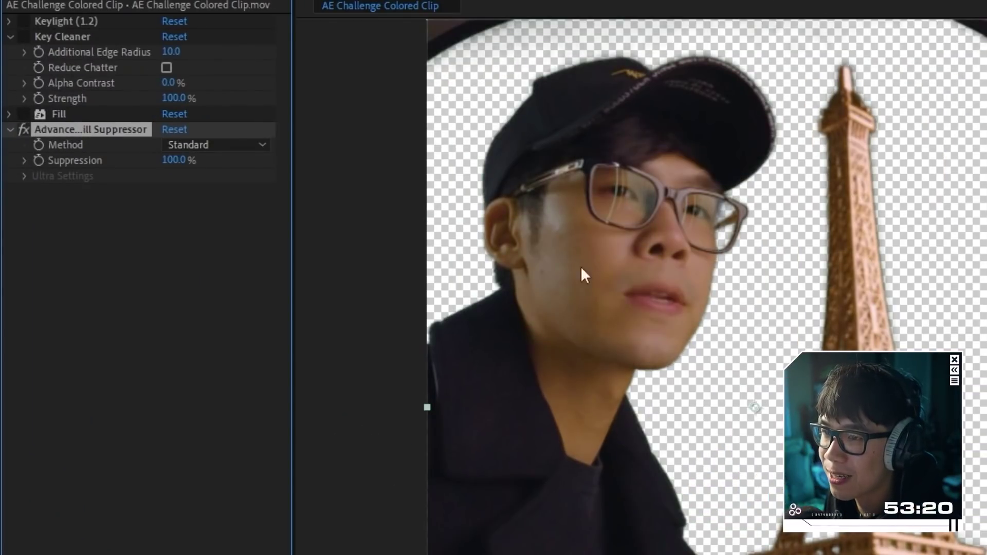
scroll(777, 351, "down", 1)
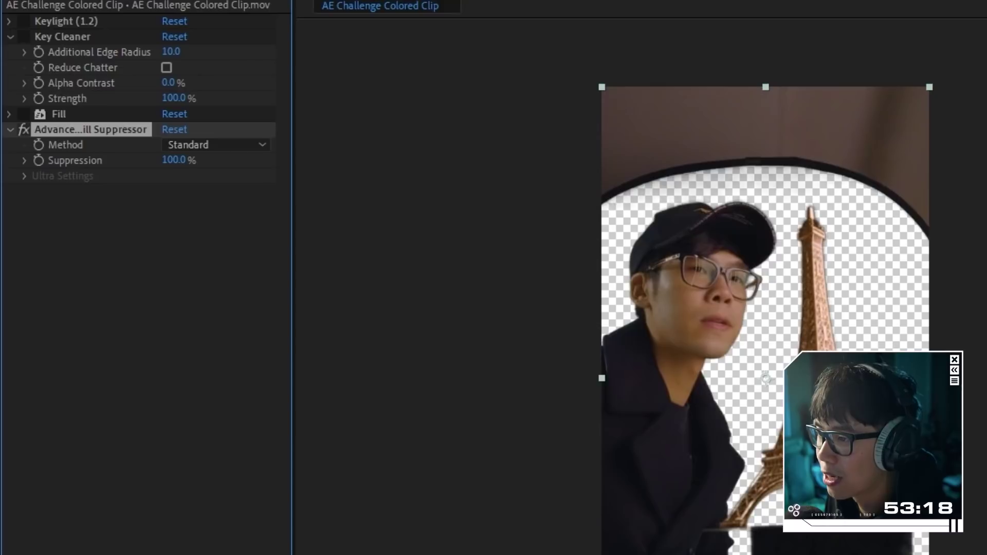
left_click(426, 287)
left_click(283, 13)
left_click(329, 6)
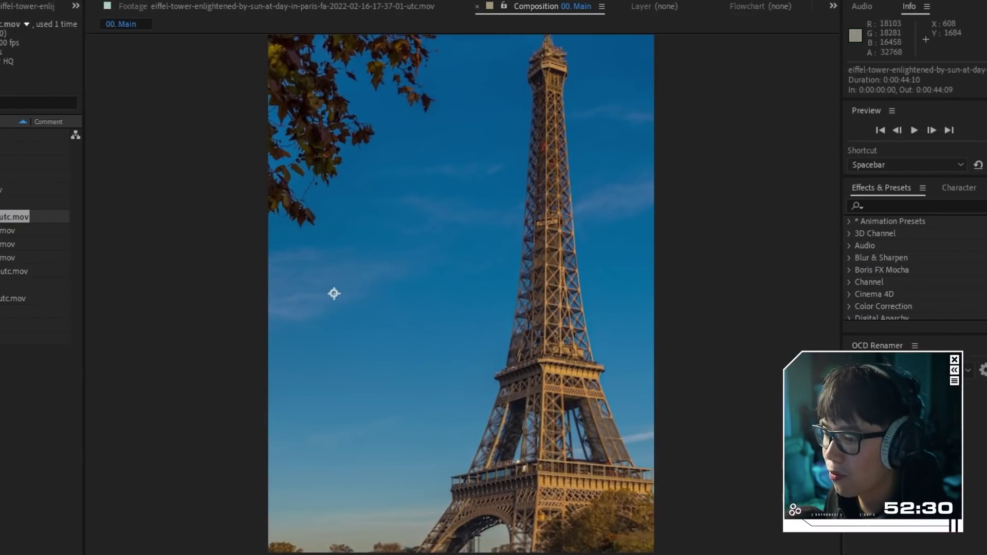
Export the current Eiffel Tower frame as a still image and outline the whole tower with the Lasso tool in Photoshop.
key("ctrl+alt+s")
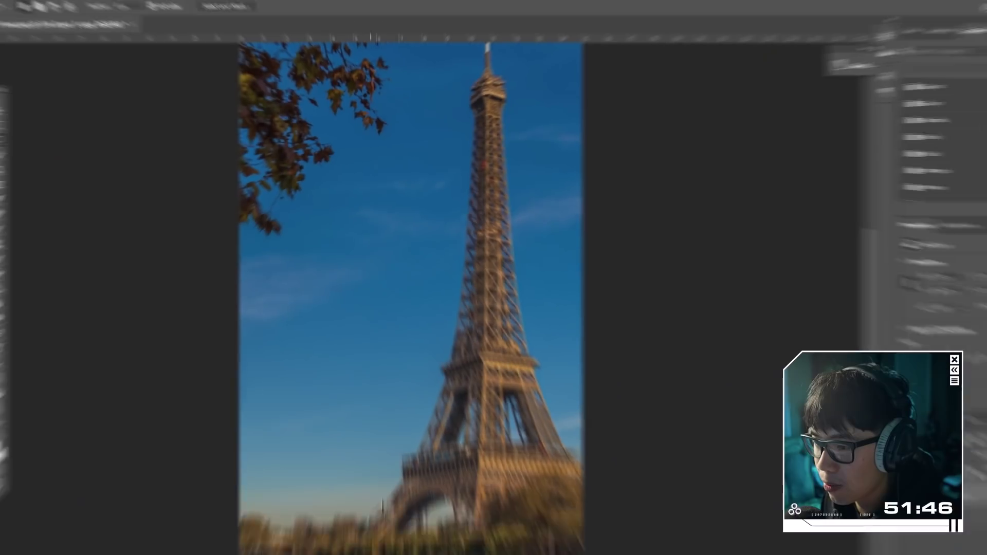
mouse_move(362, 496)
left_mouse_down()
mouse_move(395, 429)
mouse_move(449, 204)
mouse_move(456, 112)
left_mouse_up()
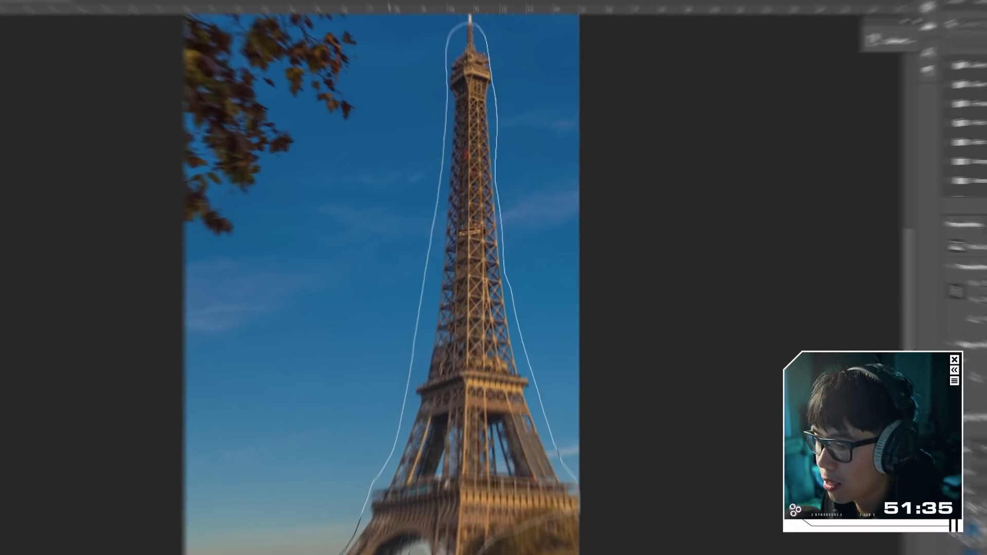
left_click_drag(578, 509, 337, 554)
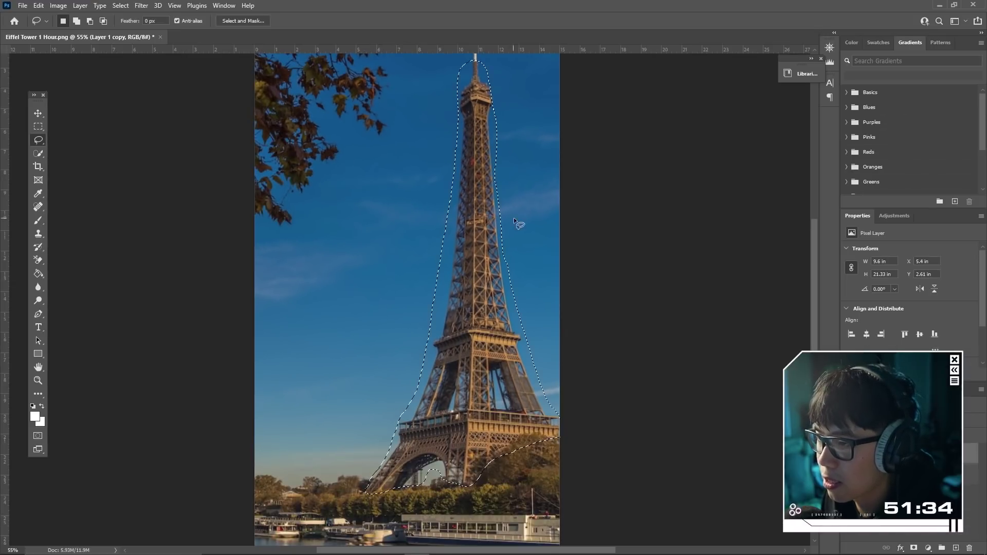
scroll(517, 137, "up", 3)
left_click_drag(466, 148, 465, 121)
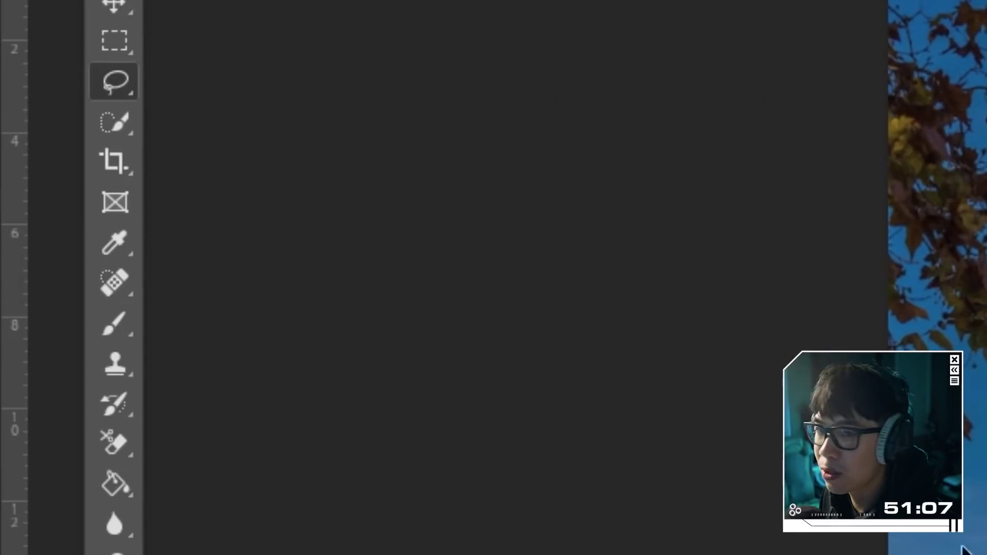
Heal the leftover tower specks and the faint vertical seam in the sky with the Spot Healing Brush.
left_click(100, 268)
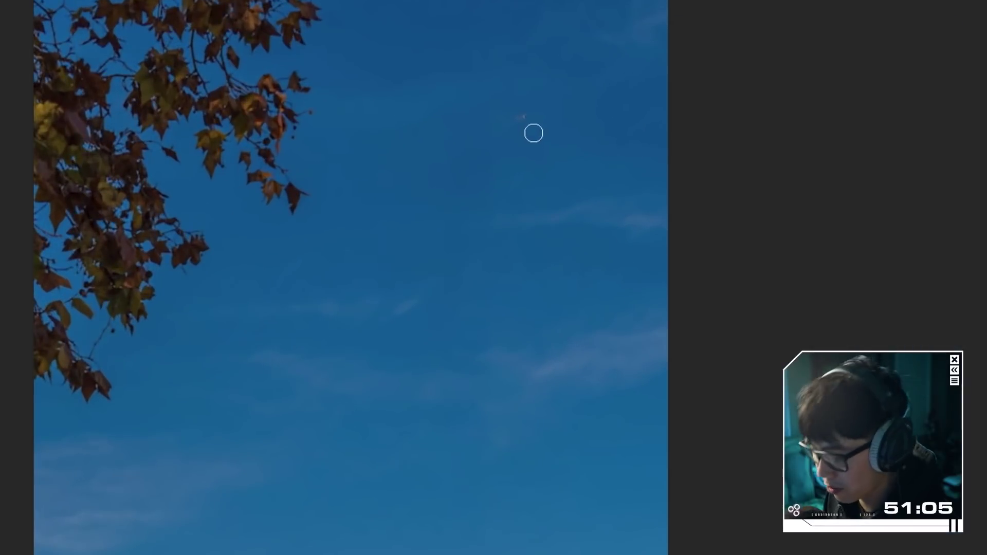
left_click_drag(535, 133, 528, 192)
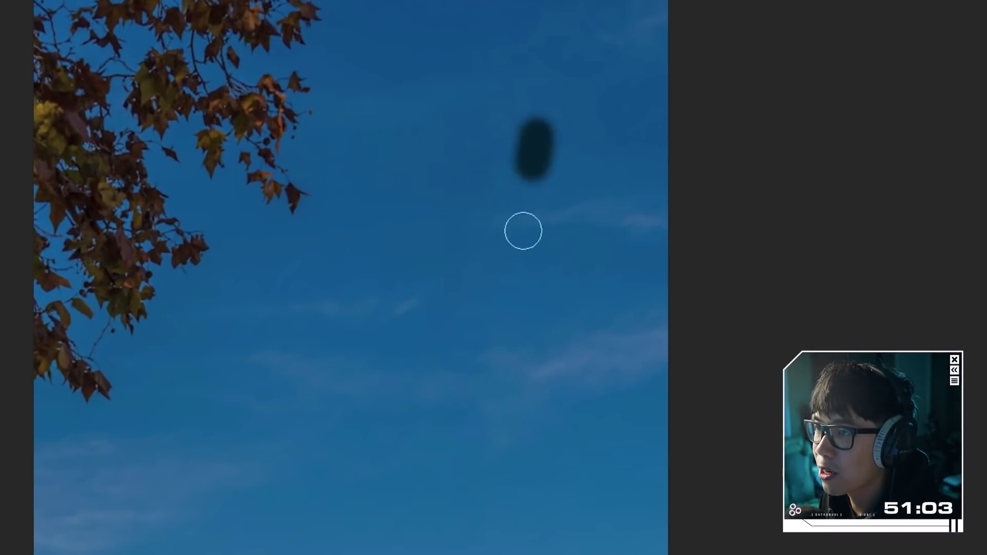
scroll(502, 421, "down", 5)
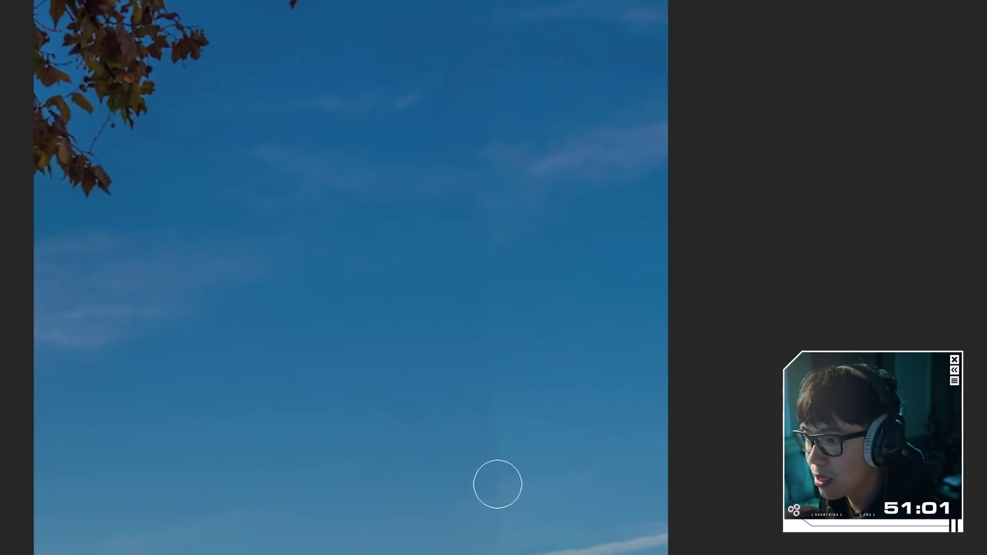
left_click_drag(497, 484, 500, 409)
left_click_drag(495, 443, 494, 344)
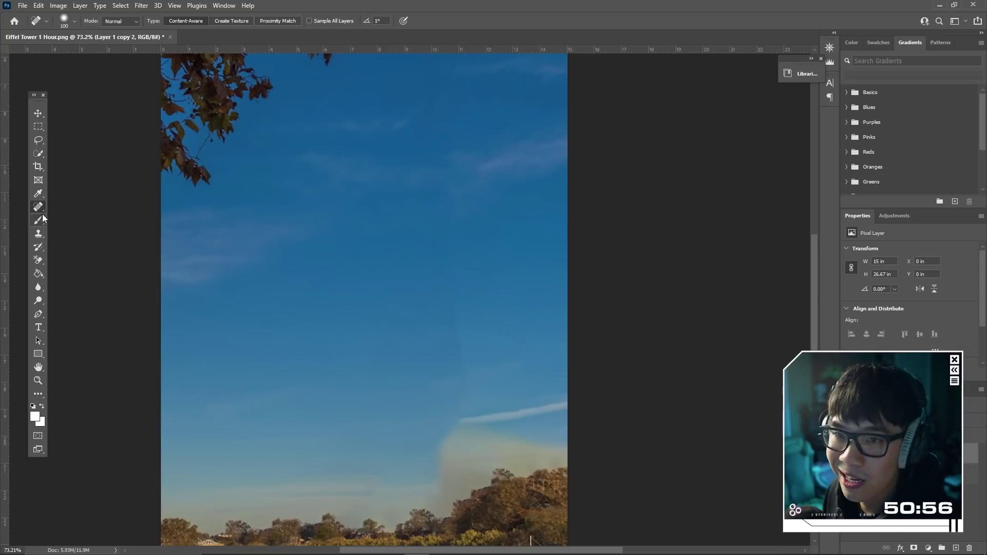
Blend the remaining sky seam above the trees with the Content-Aware Spot Healing Brush and merge the visible layers.
right_click(39, 208)
left_click(94, 224)
mouse_move(452, 276)
left_mouse_down()
mouse_move(459, 381)
mouse_move(478, 381)
left_mouse_up()
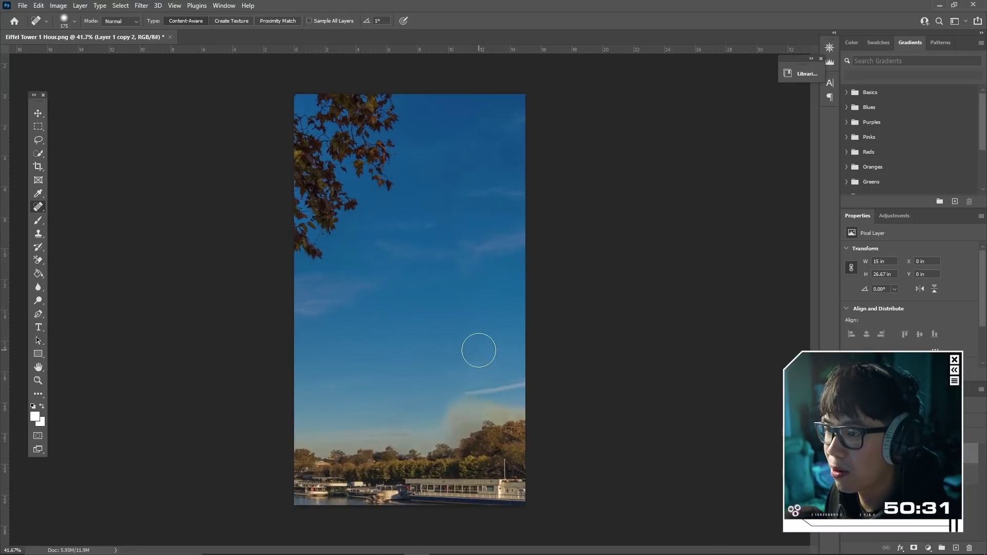
left_click_drag(478, 346, 461, 276)
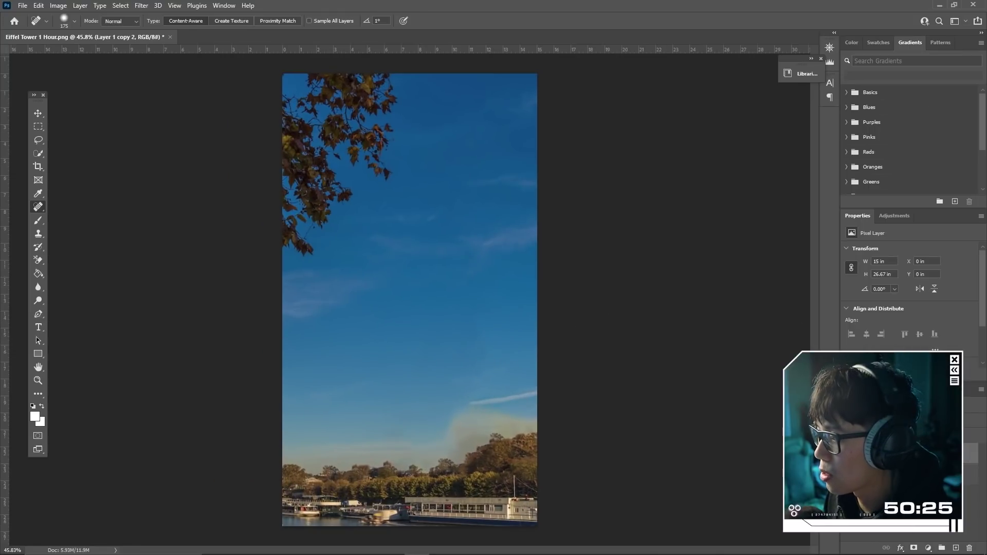
key("ctrl+shift+e")
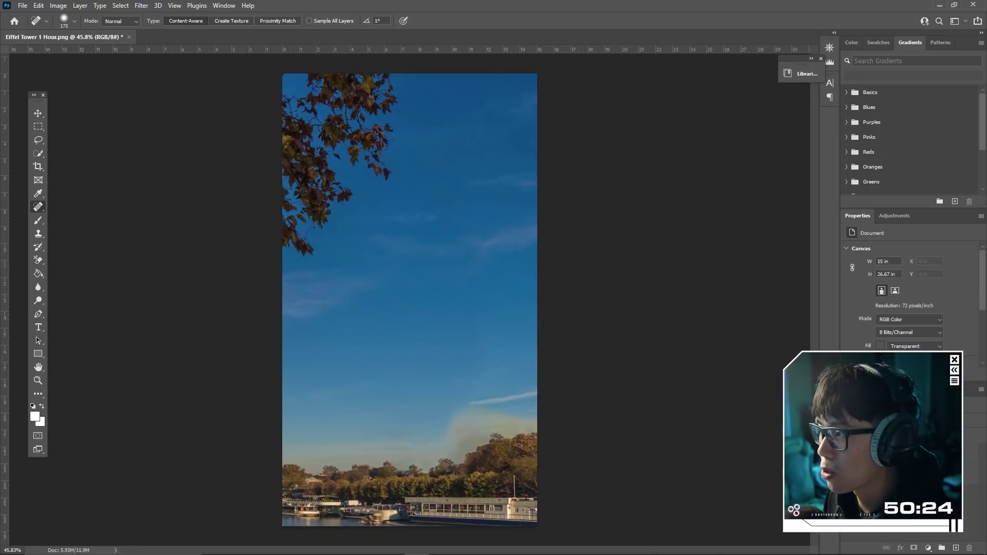
Import Eiffel Tower 1 Hour ERASED.png into the After Effects project and place it above the Eiffel Tower footage in 00. Main.
left_click_drag(397, 195, 58, 343)
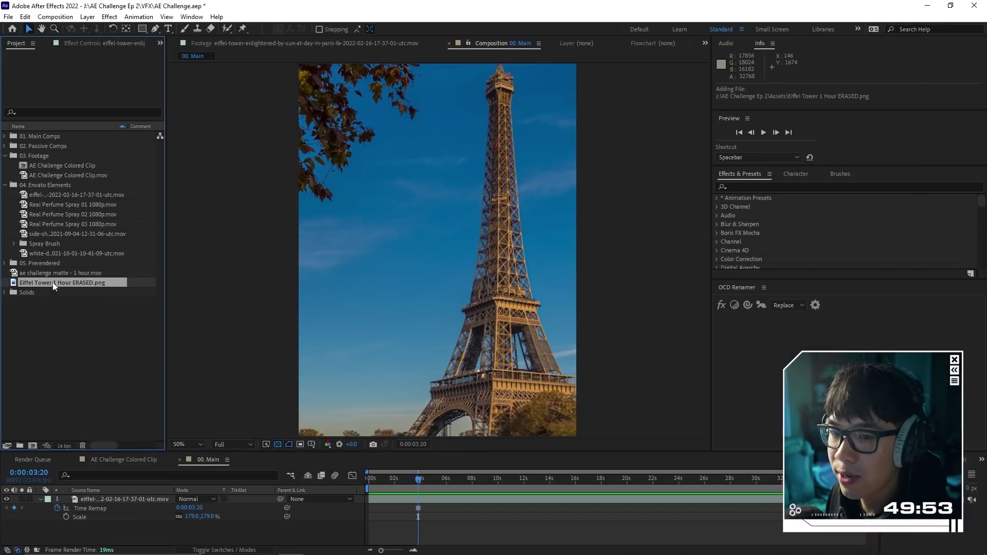
left_click_drag(62, 283, 110, 496)
left_click(112, 507)
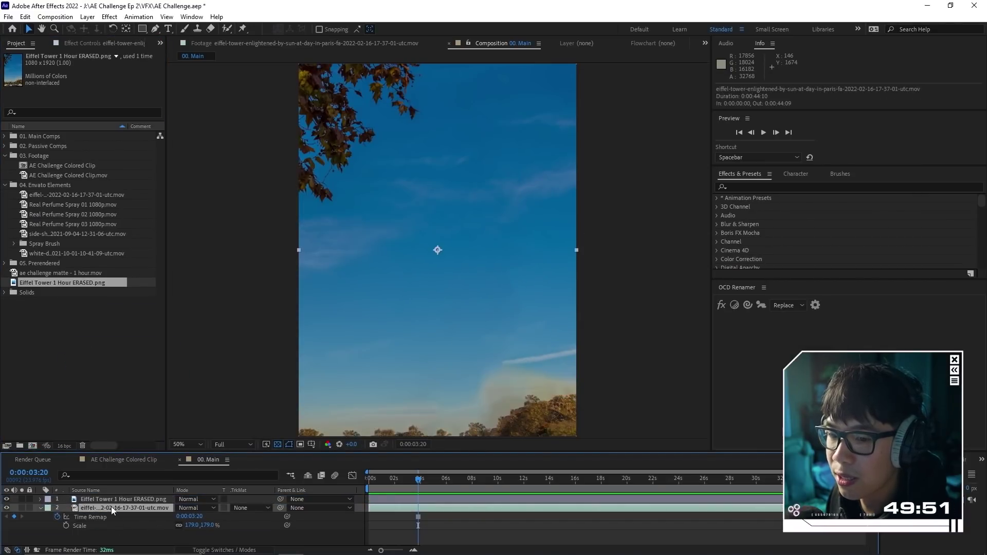
scroll(347, 250, "down", 1)
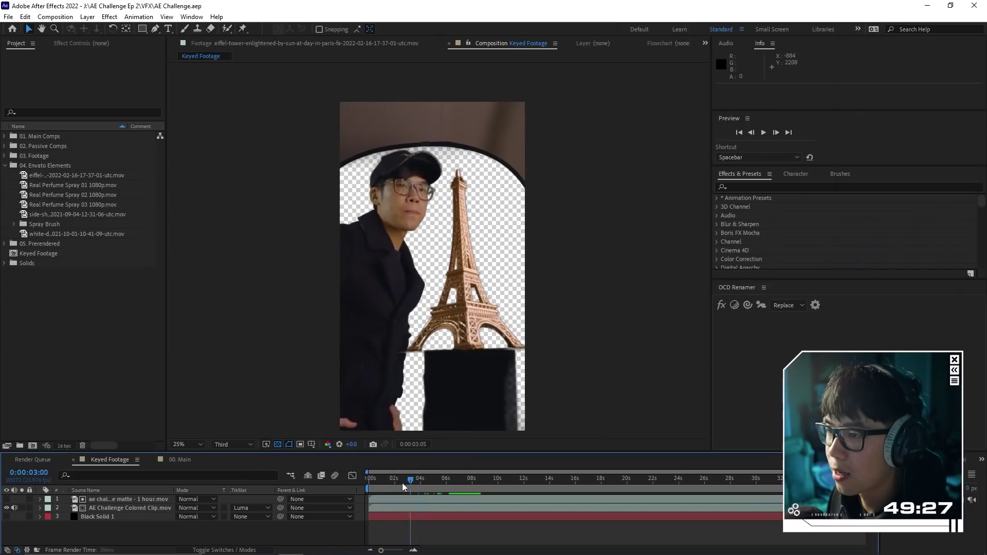
Collapse the expanded layer properties in 00. Main and make the Eiffel Tower 1 Hour ERASED.png layer visible at 0:00:04:08.
left_click_drag(402, 483, 396, 485)
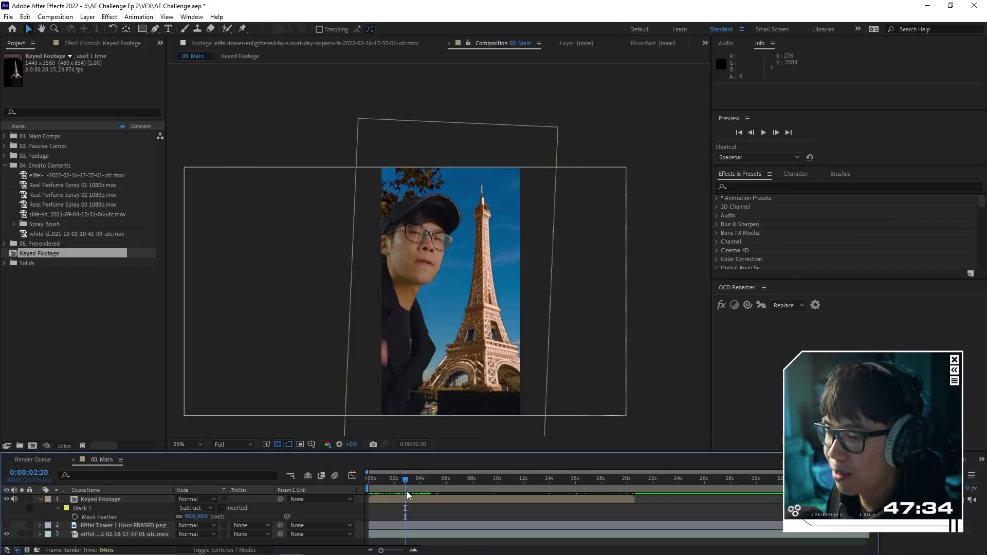
left_click(412, 499)
key("ctrl+a")
key("u")
left_click(105, 540)
left_click(106, 498)
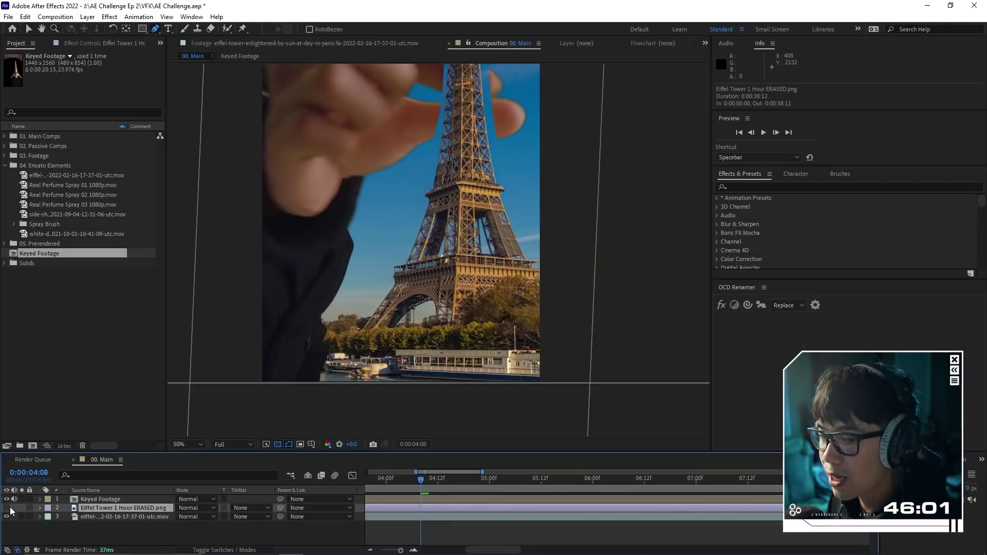
left_click(8, 508)
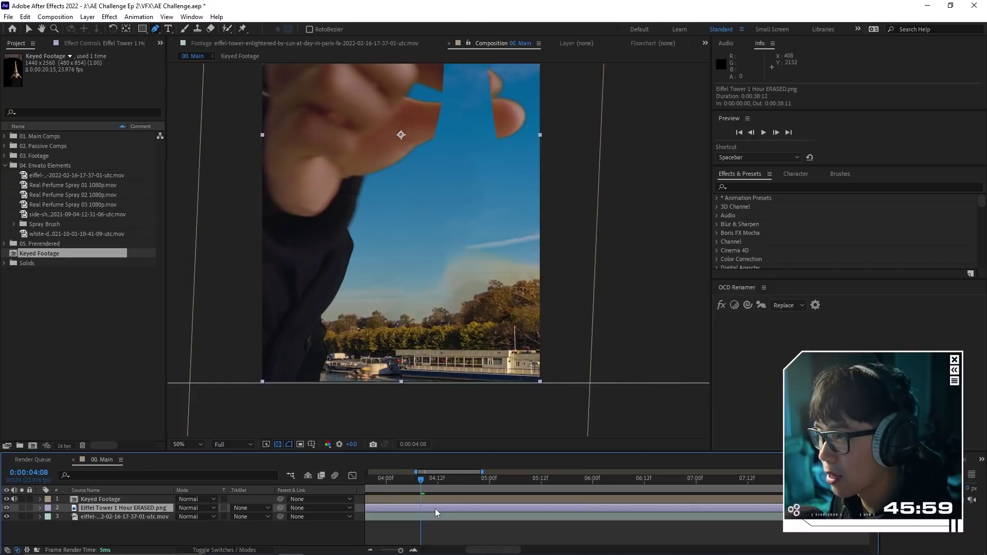
Trim the start of the Eiffel Tower 1 Hour ERASED.png layer to 0:00:04:09 in 00. Main.
key("equal")
left_click(421, 479)
key("alt+bracketleft")
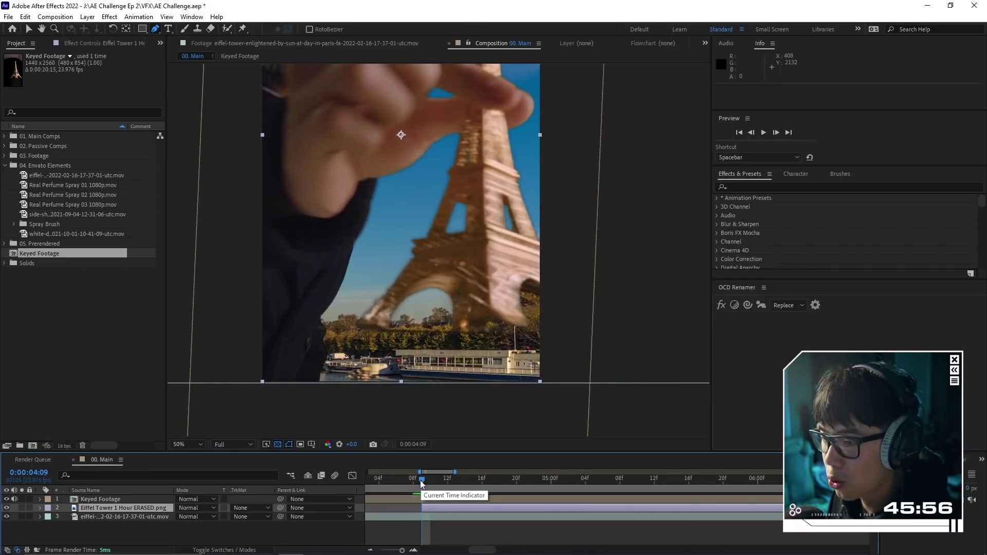
Preview 00. Main and examine the masked finger edges around the tower at the grab and the footage that follows.
scroll(534, 211, "down", 2)
key("space")
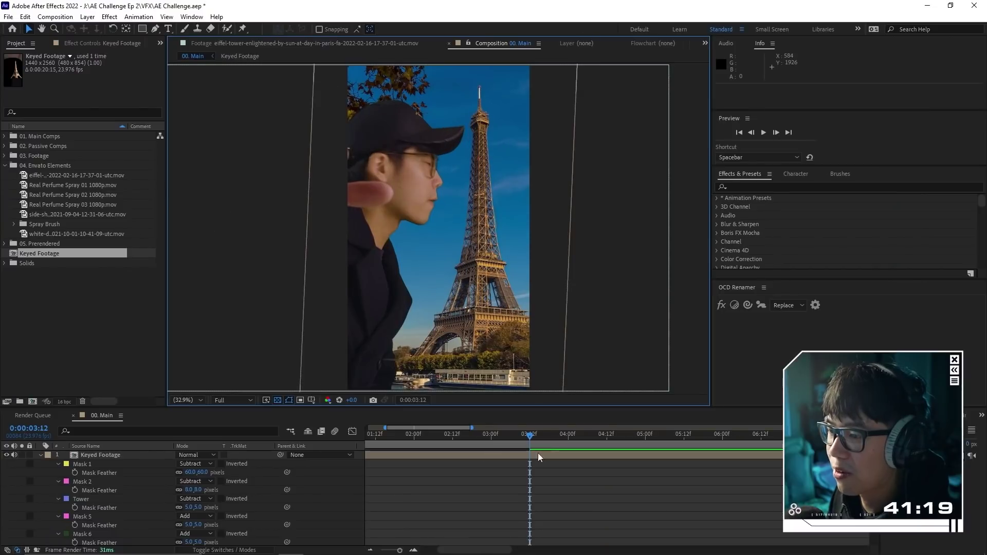
key("space")
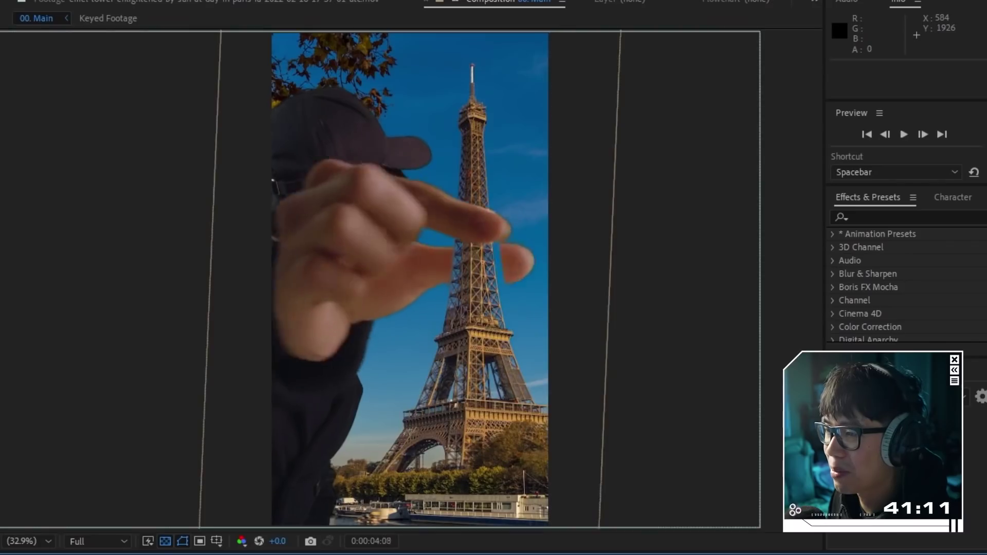
scroll(512, 270, "up", 4)
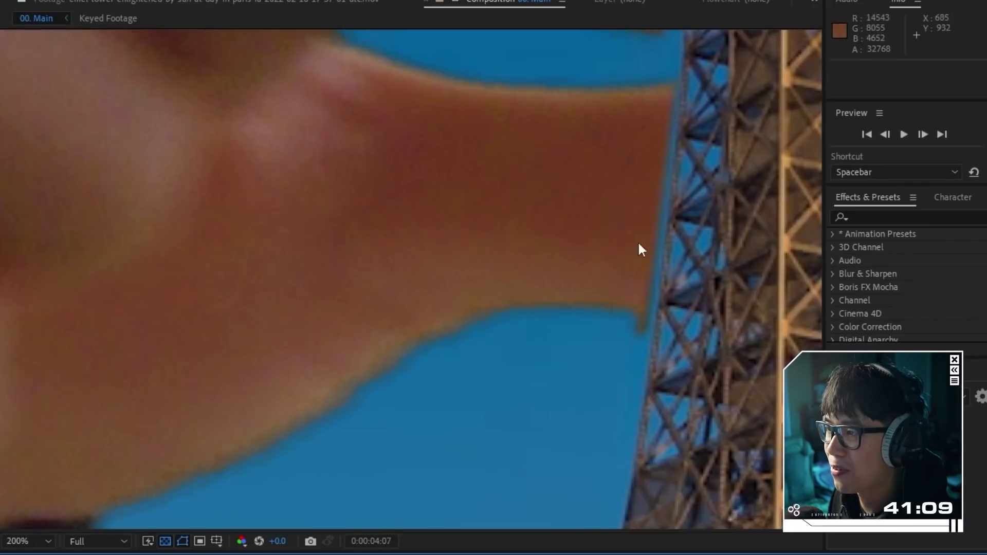
scroll(638, 249, "down", 3)
scroll(613, 255, "up", 2)
scroll(568, 308, "down", 4)
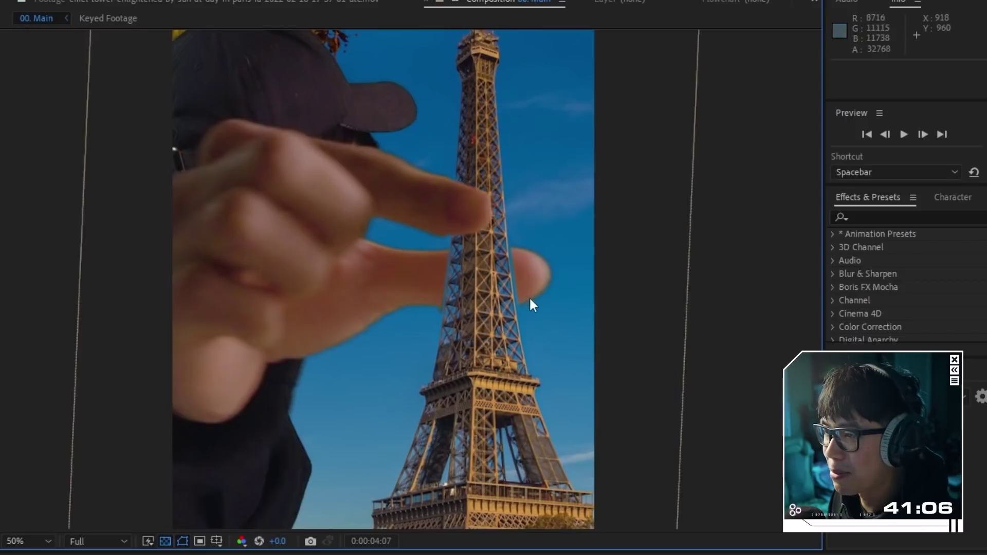
key("space")
mouse_move(453, 440)
left_mouse_down()
mouse_move(467, 439)
mouse_move(423, 440)
mouse_move(452, 441)
left_mouse_up()
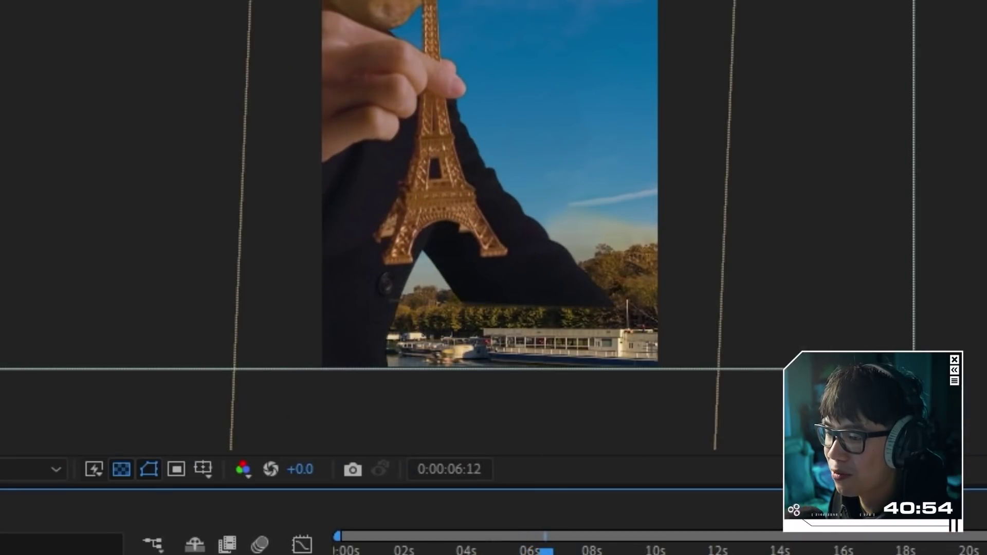
left_click_drag(545, 552, 587, 552)
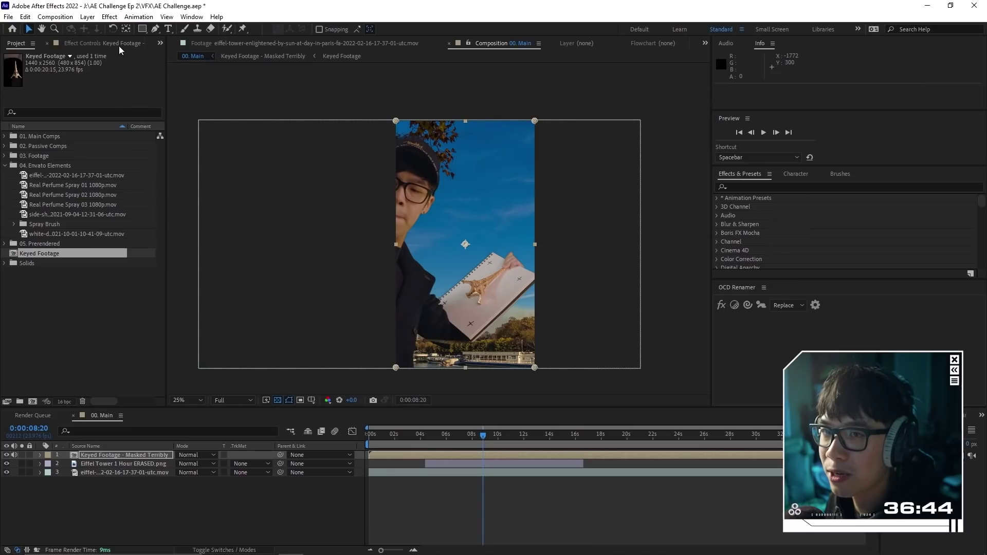
Launch Mocha AE from the effect on the Keyed Footage - Masked Terribly layer and go to frame 0:00:08:20.
key("F3")
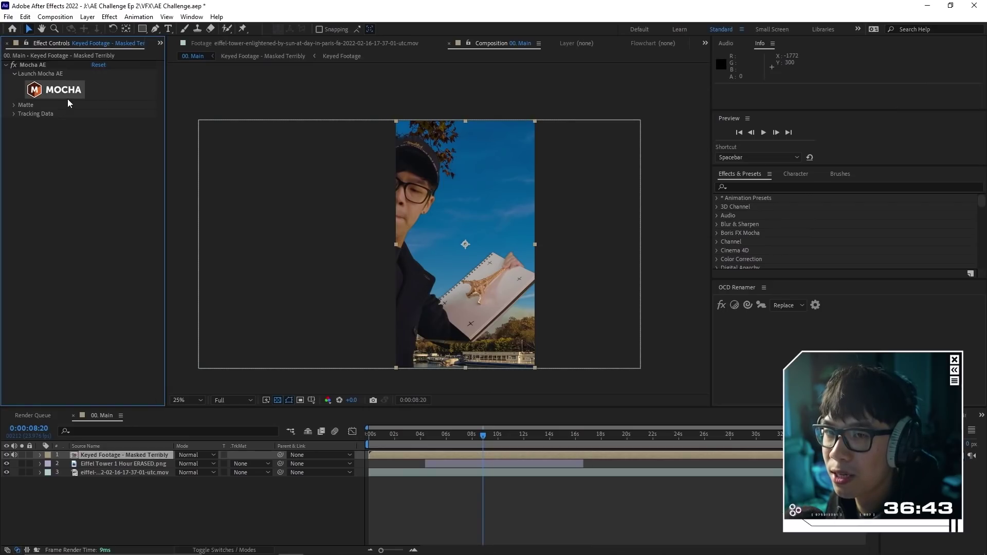
left_click(66, 89)
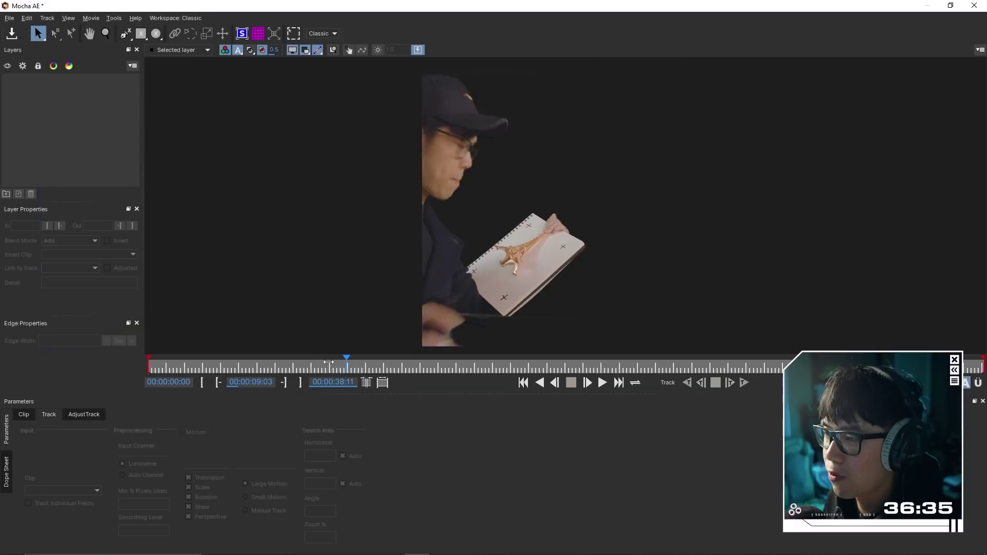
left_click_drag(344, 363, 308, 363)
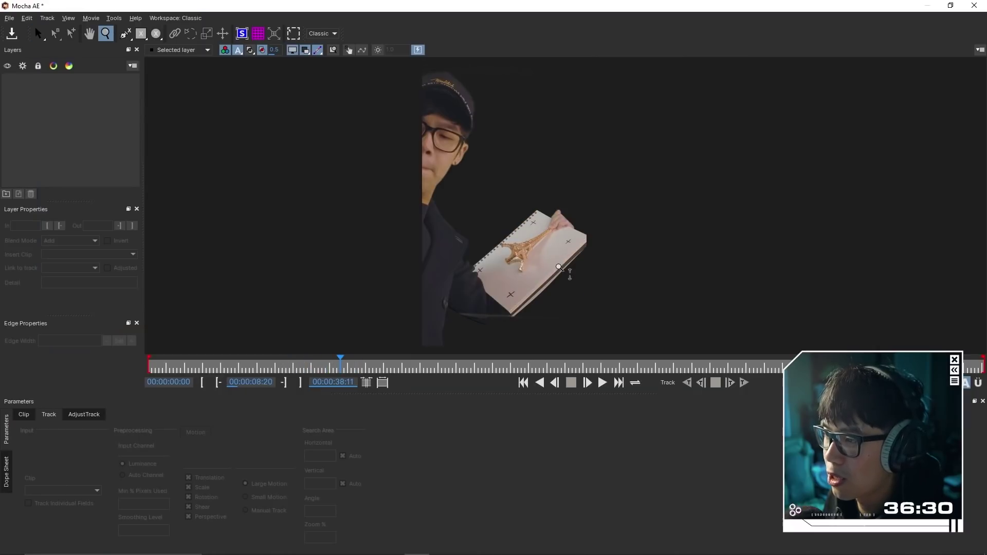
Draw X-spline shapes in Mocha AE around the sketchbook and around the forearm crossing it.
left_click(126, 34)
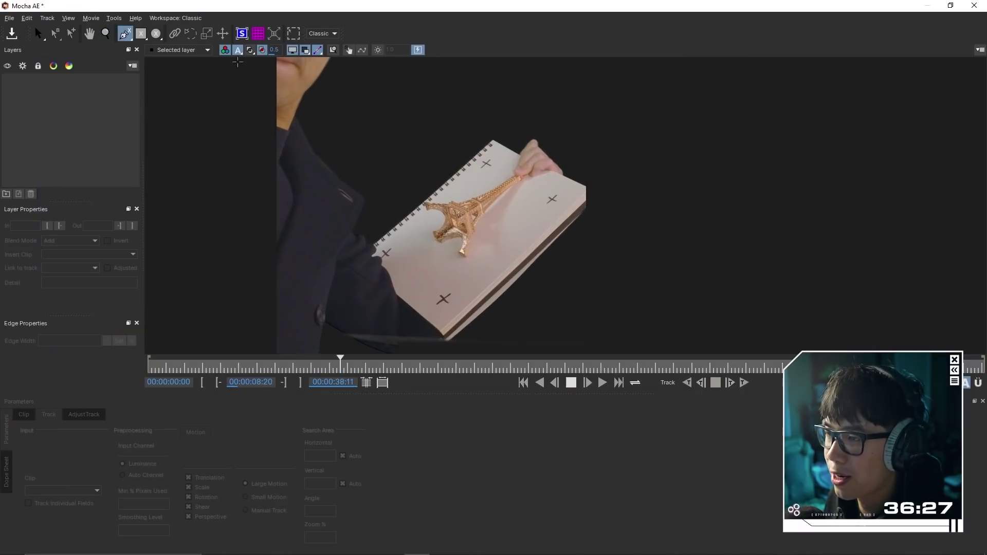
left_click(496, 135)
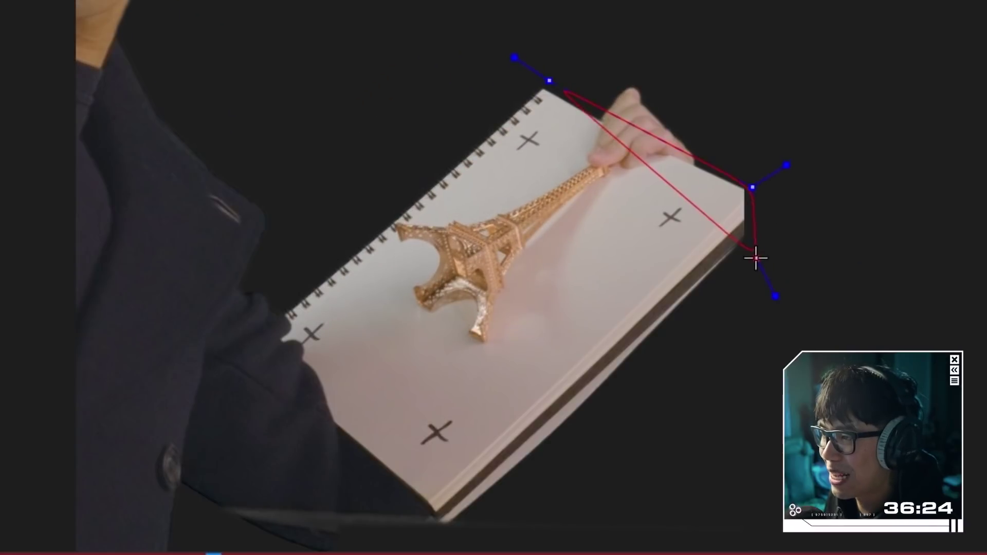
left_click(438, 540)
left_click(327, 426)
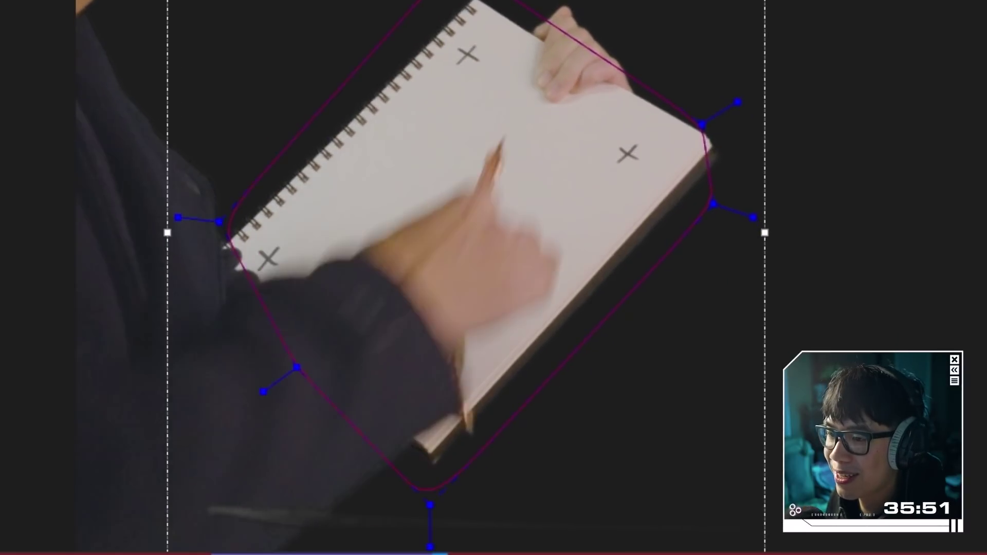
key("Delete")
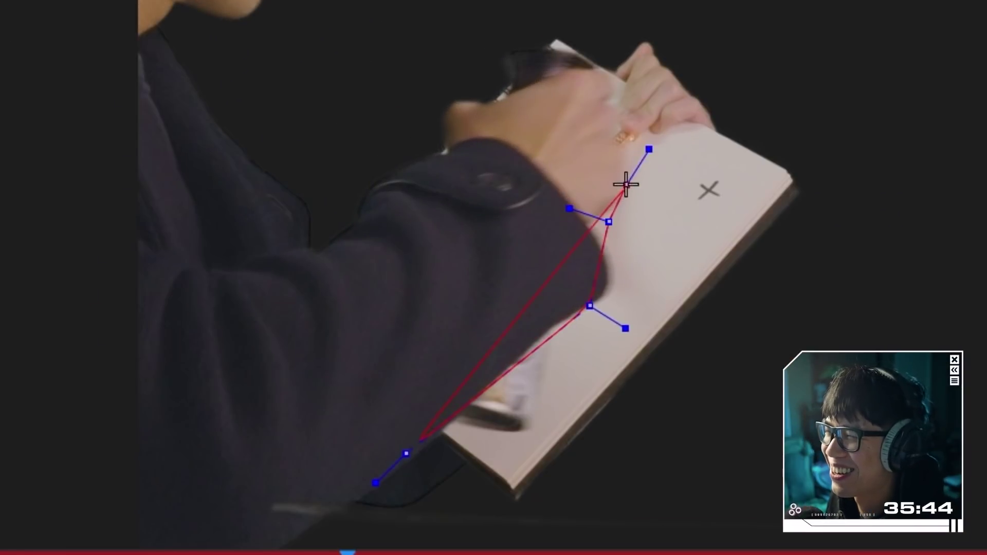
left_click(606, 84)
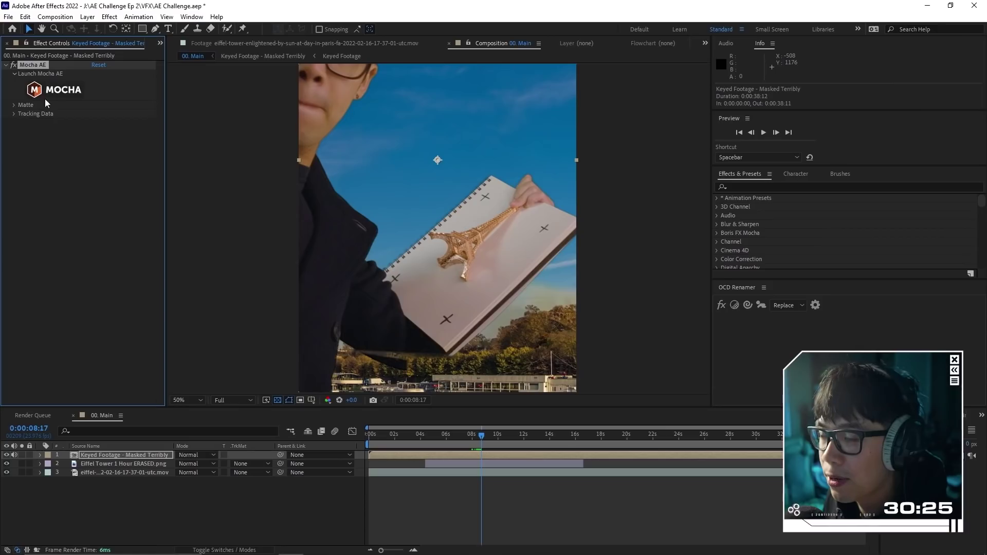
Duplicate the Keyed Footage - Masked Terribly layer in 00. Main and create Mocha track data from the book layer.
left_click(124, 456)
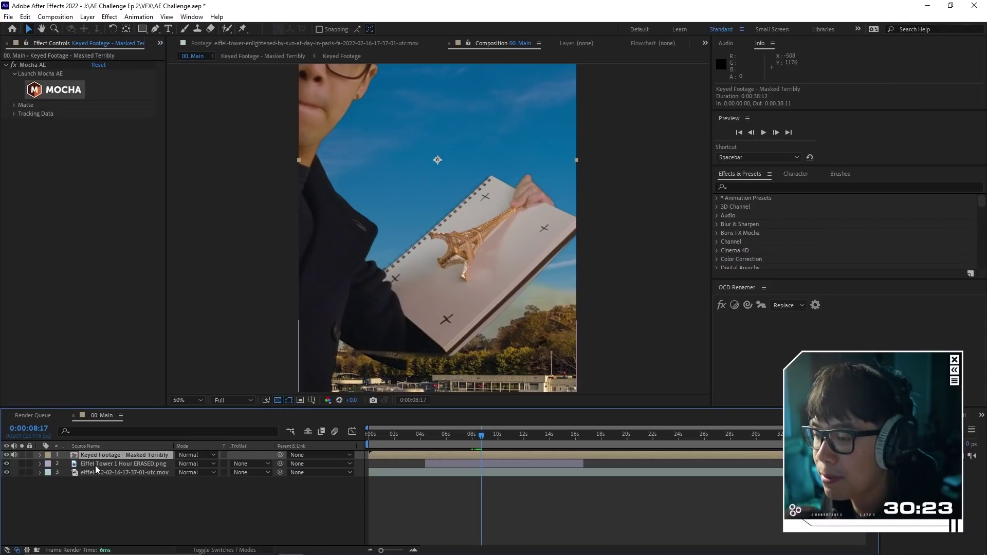
key("ctrl+d")
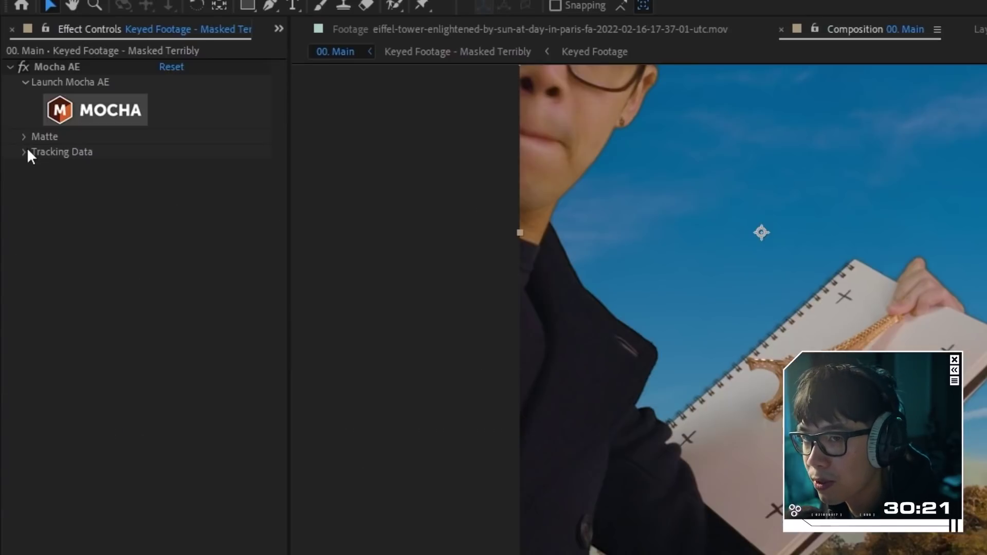
left_click(24, 152)
left_click(205, 165)
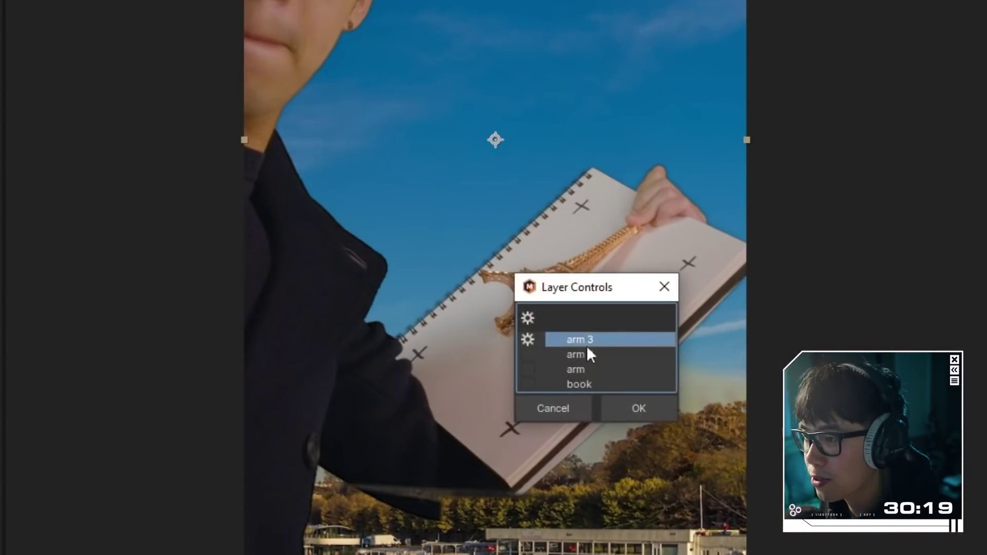
left_click(605, 386)
left_click(638, 408)
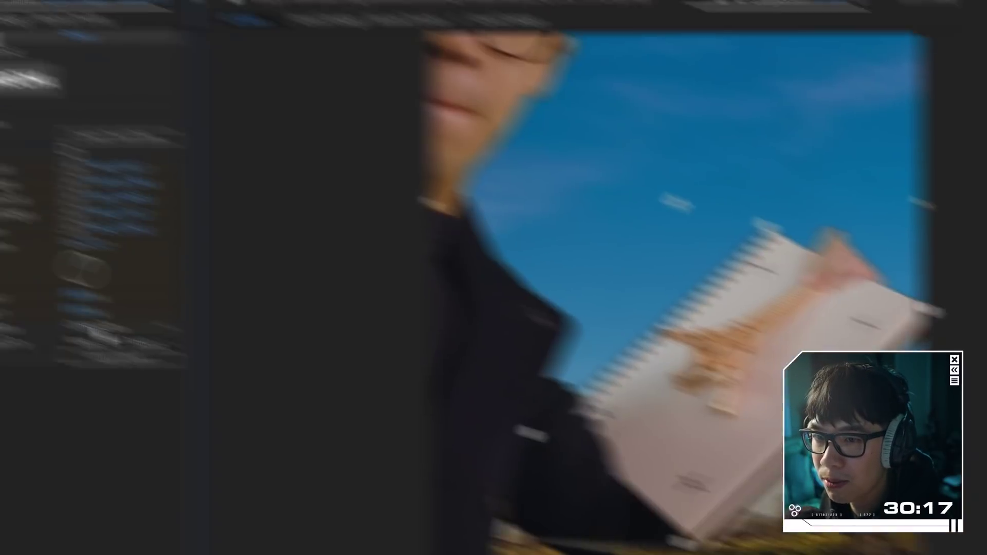
Export the book tracking data as Corner Pin to layer 1, the topmost Keyed Footage - Masked Terribly layer.
left_click(209, 354)
left_click(260, 412)
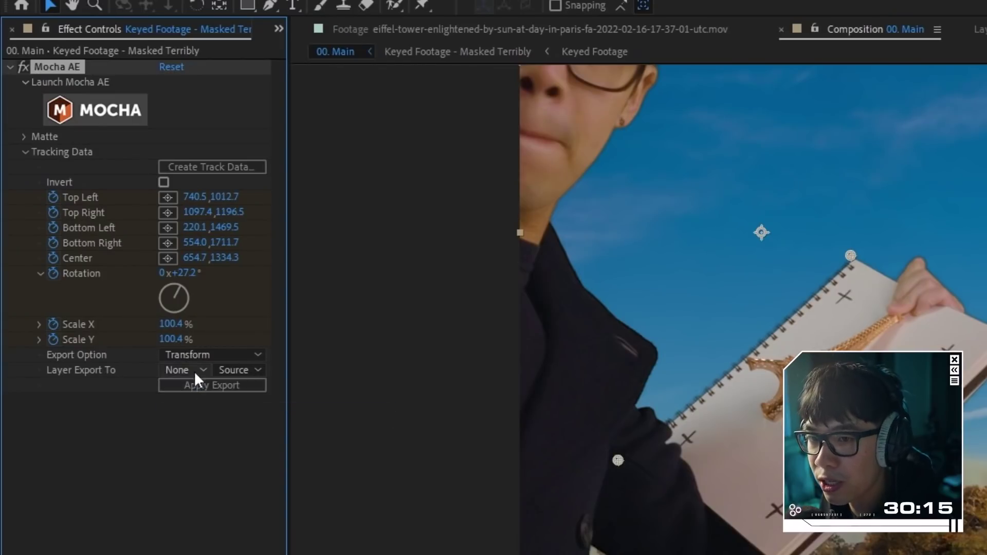
left_click(195, 371)
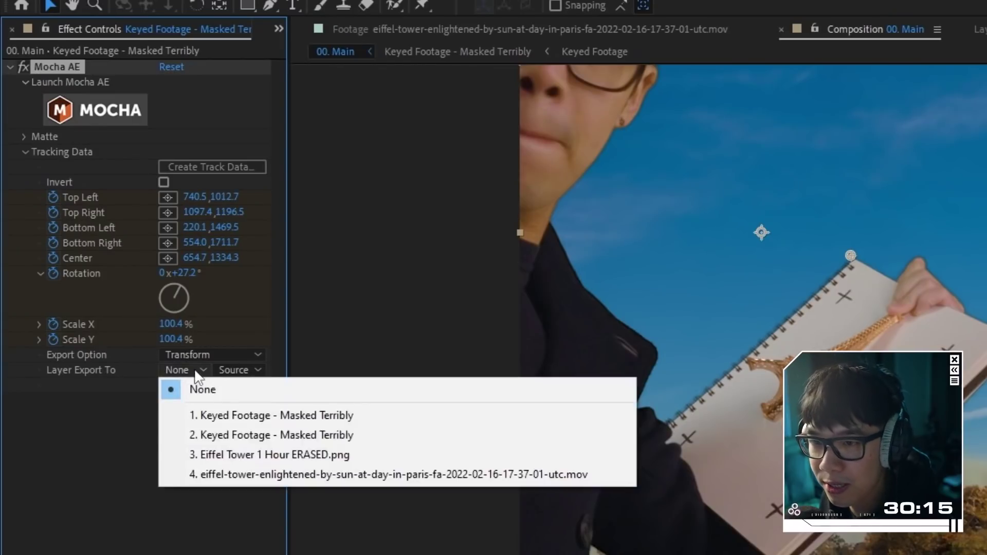
left_click(307, 420)
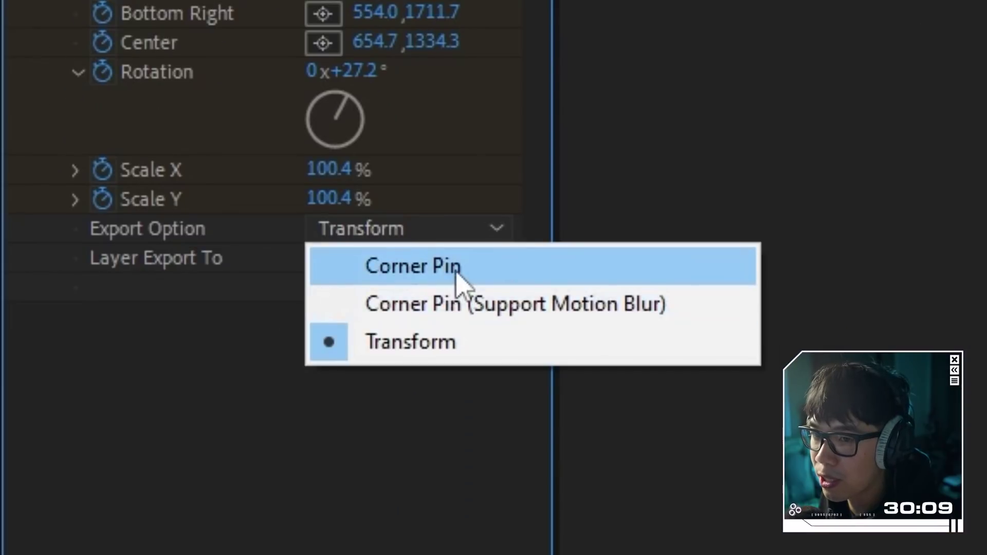
left_click(461, 277)
left_click(398, 286)
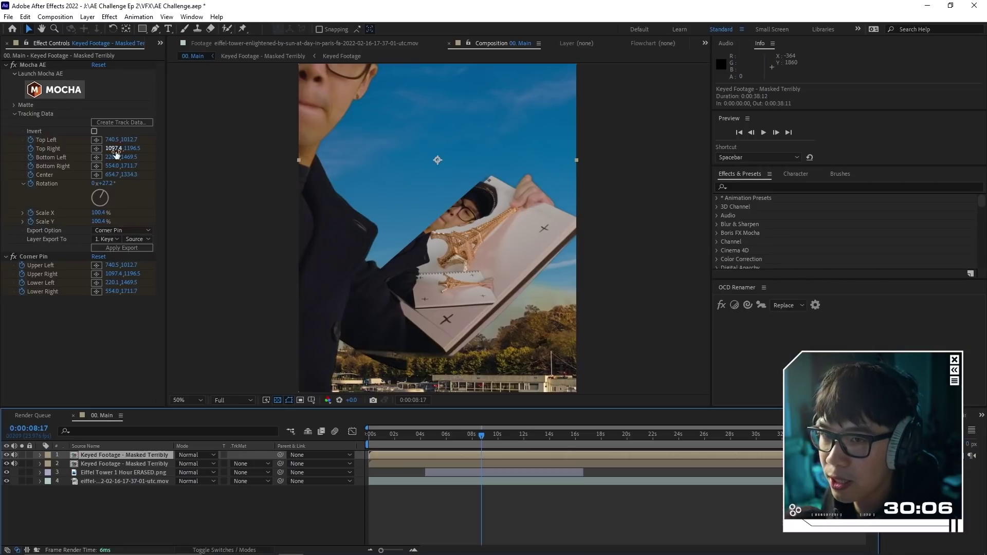
Delete the Mocha AE effect from the topmost Keyed Footage - Masked Terribly layer, keeping its Corner Pin effect.
key("period")
left_click(42, 64)
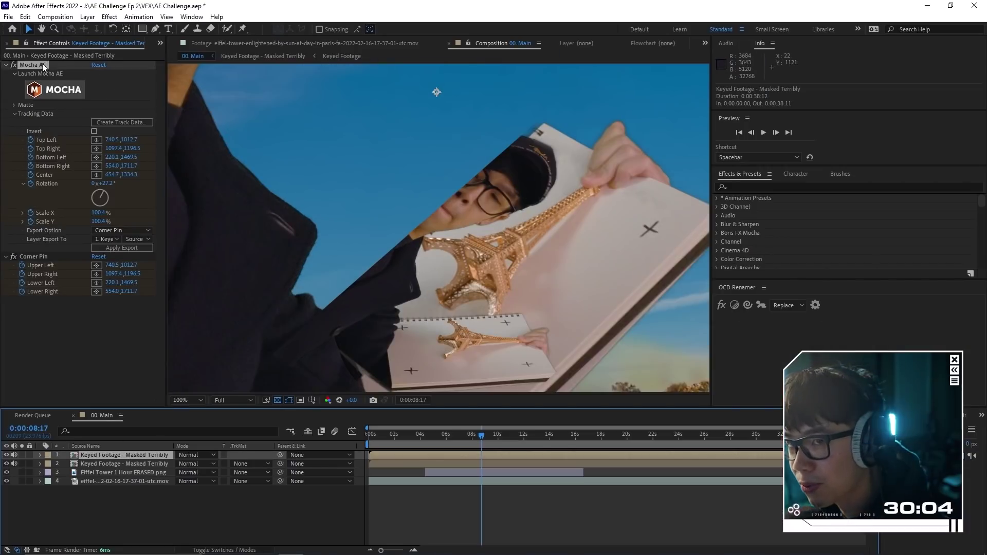
key("Delete")
Open the quick effect search for the topmost Keyed Footage - Masked Terribly layer.
key("ctrl+space")
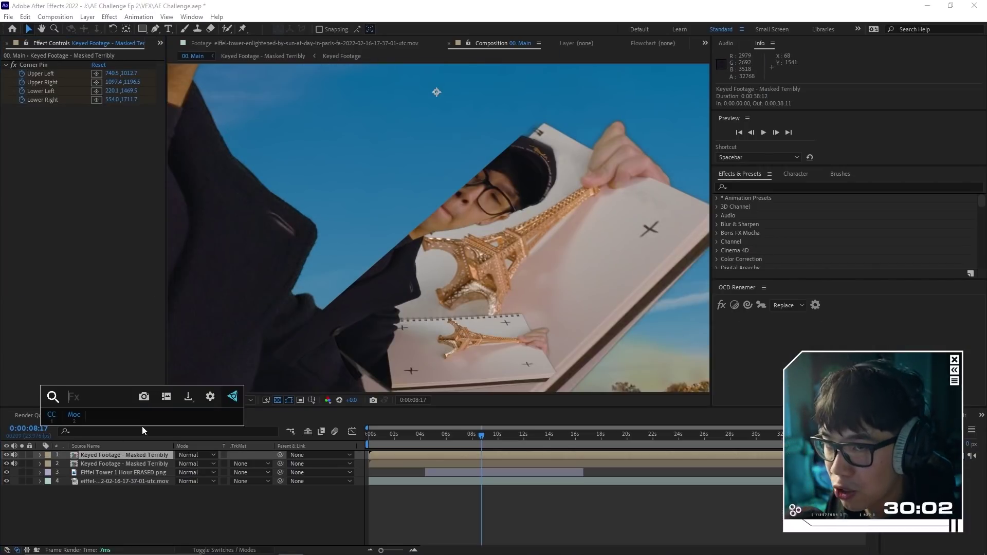